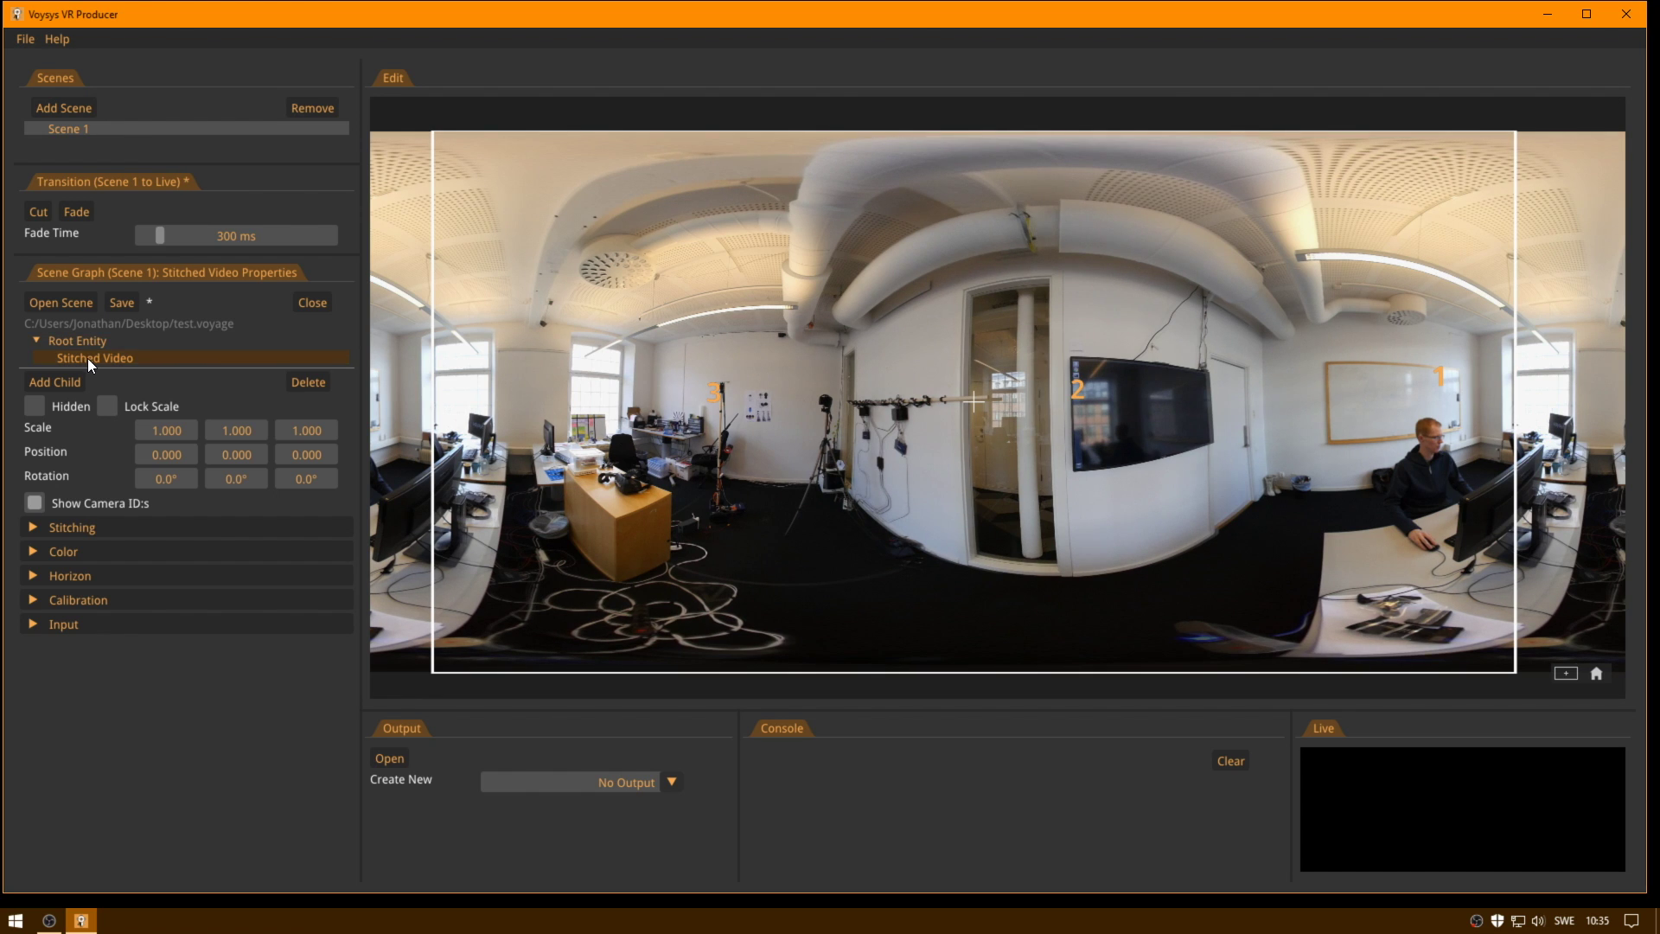
Step: Set stitch blending to about 0.498 and the stitching type to CPU Auto
left_click(64, 525)
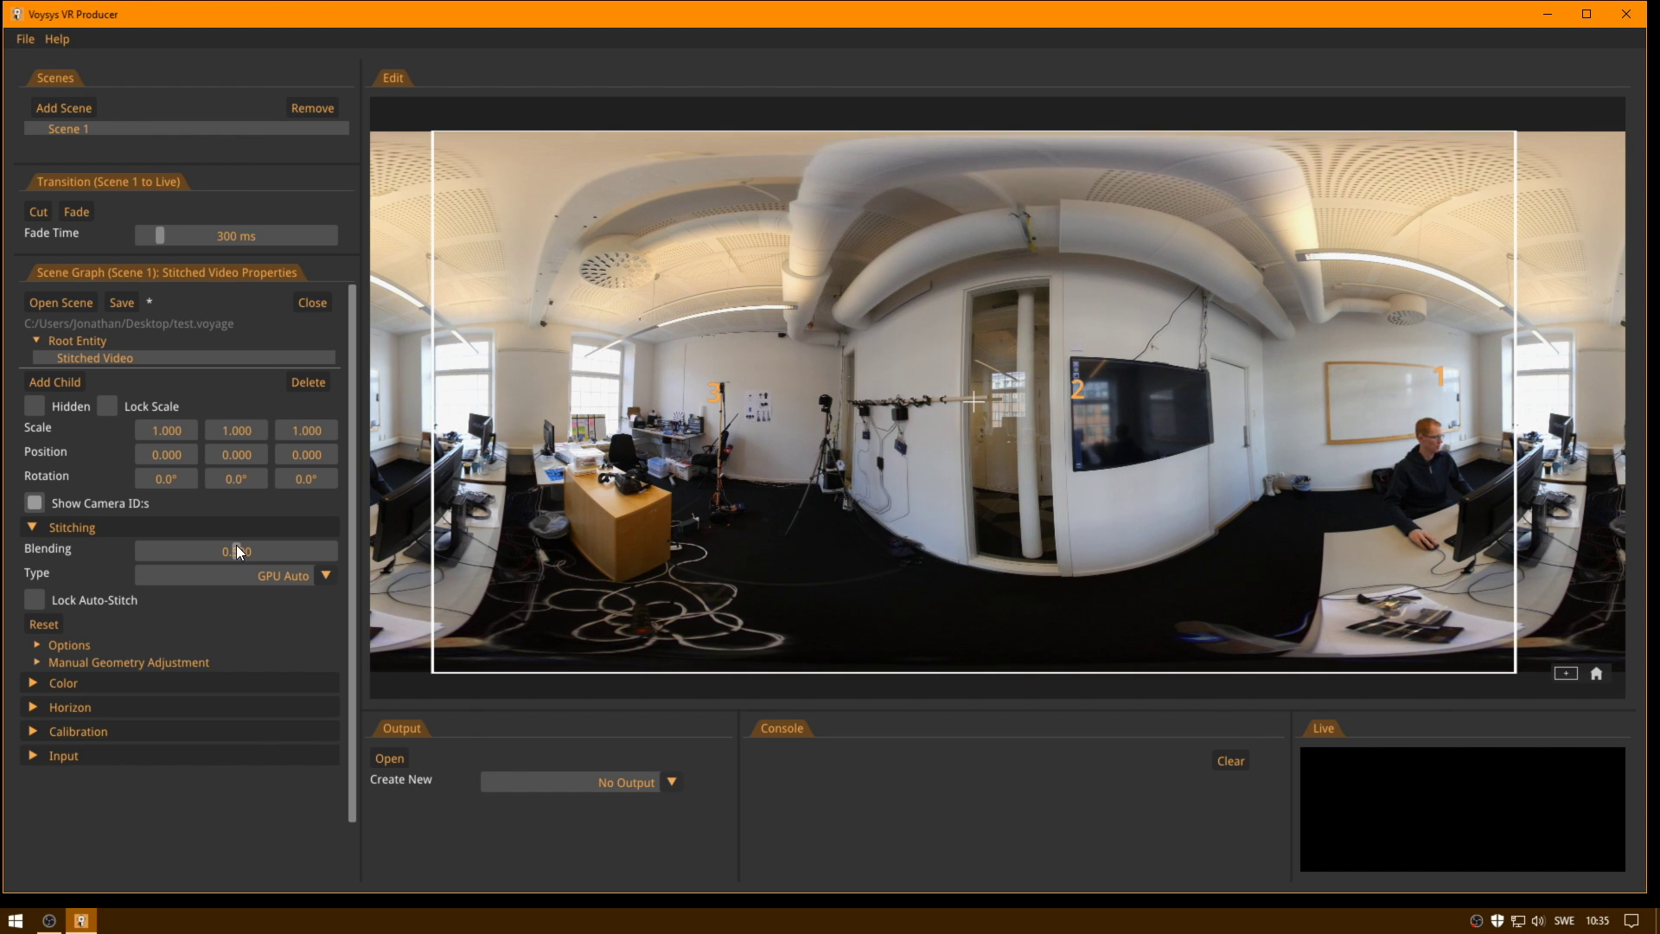
left_click_drag(236, 547, 78, 551)
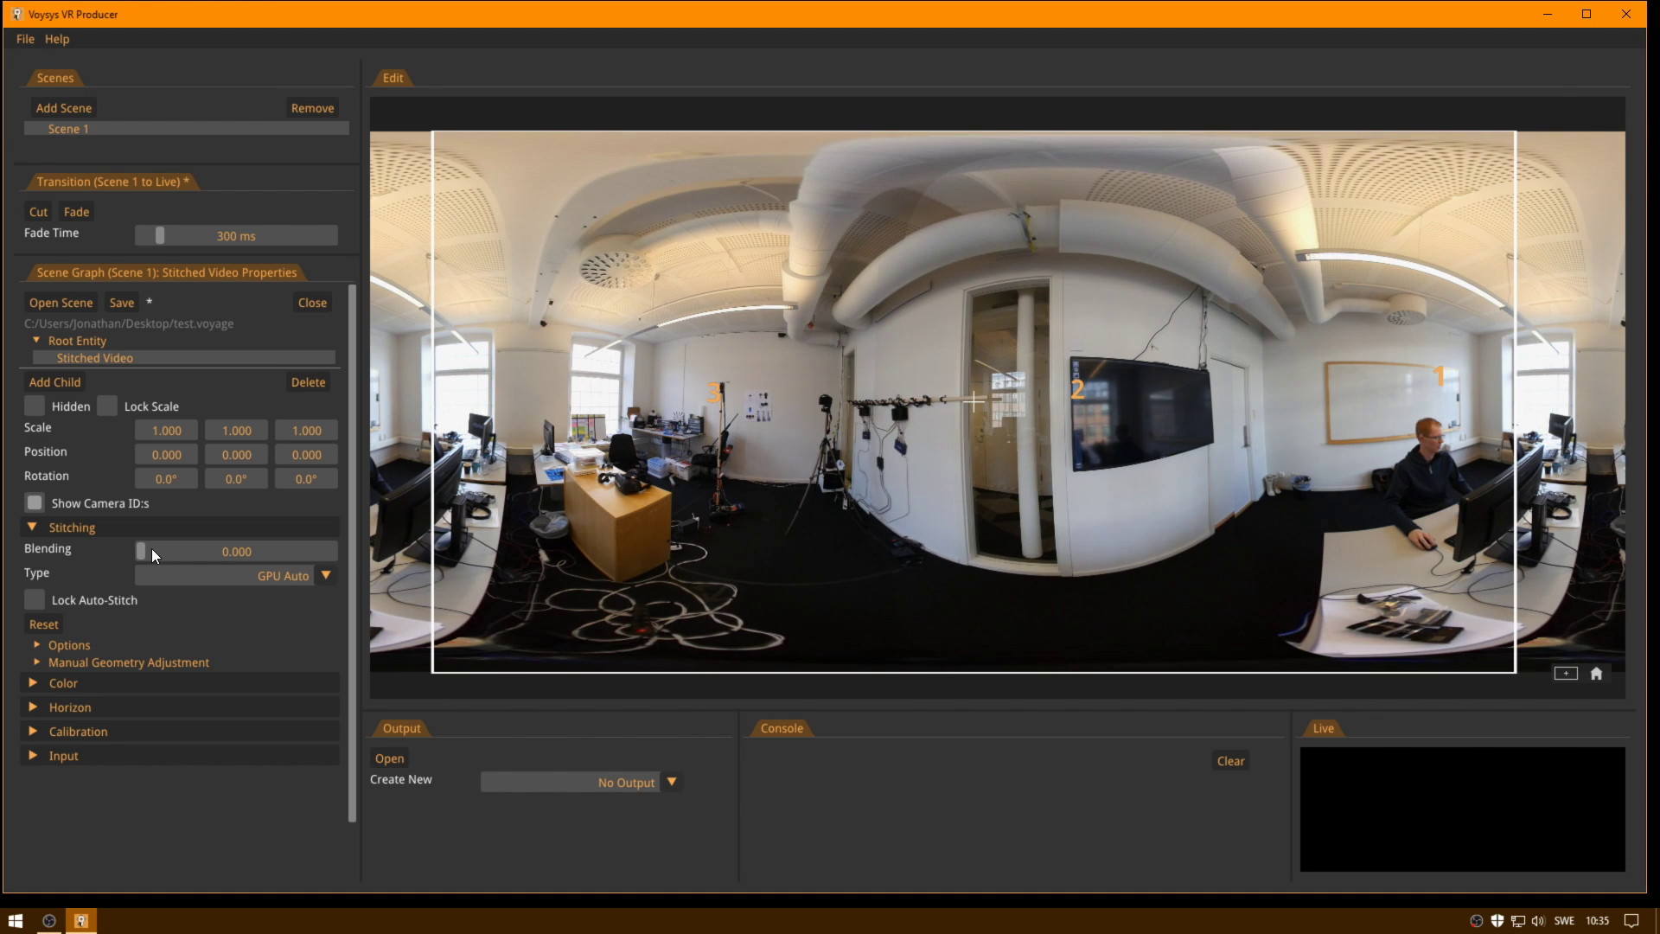
left_click_drag(146, 546, 387, 558)
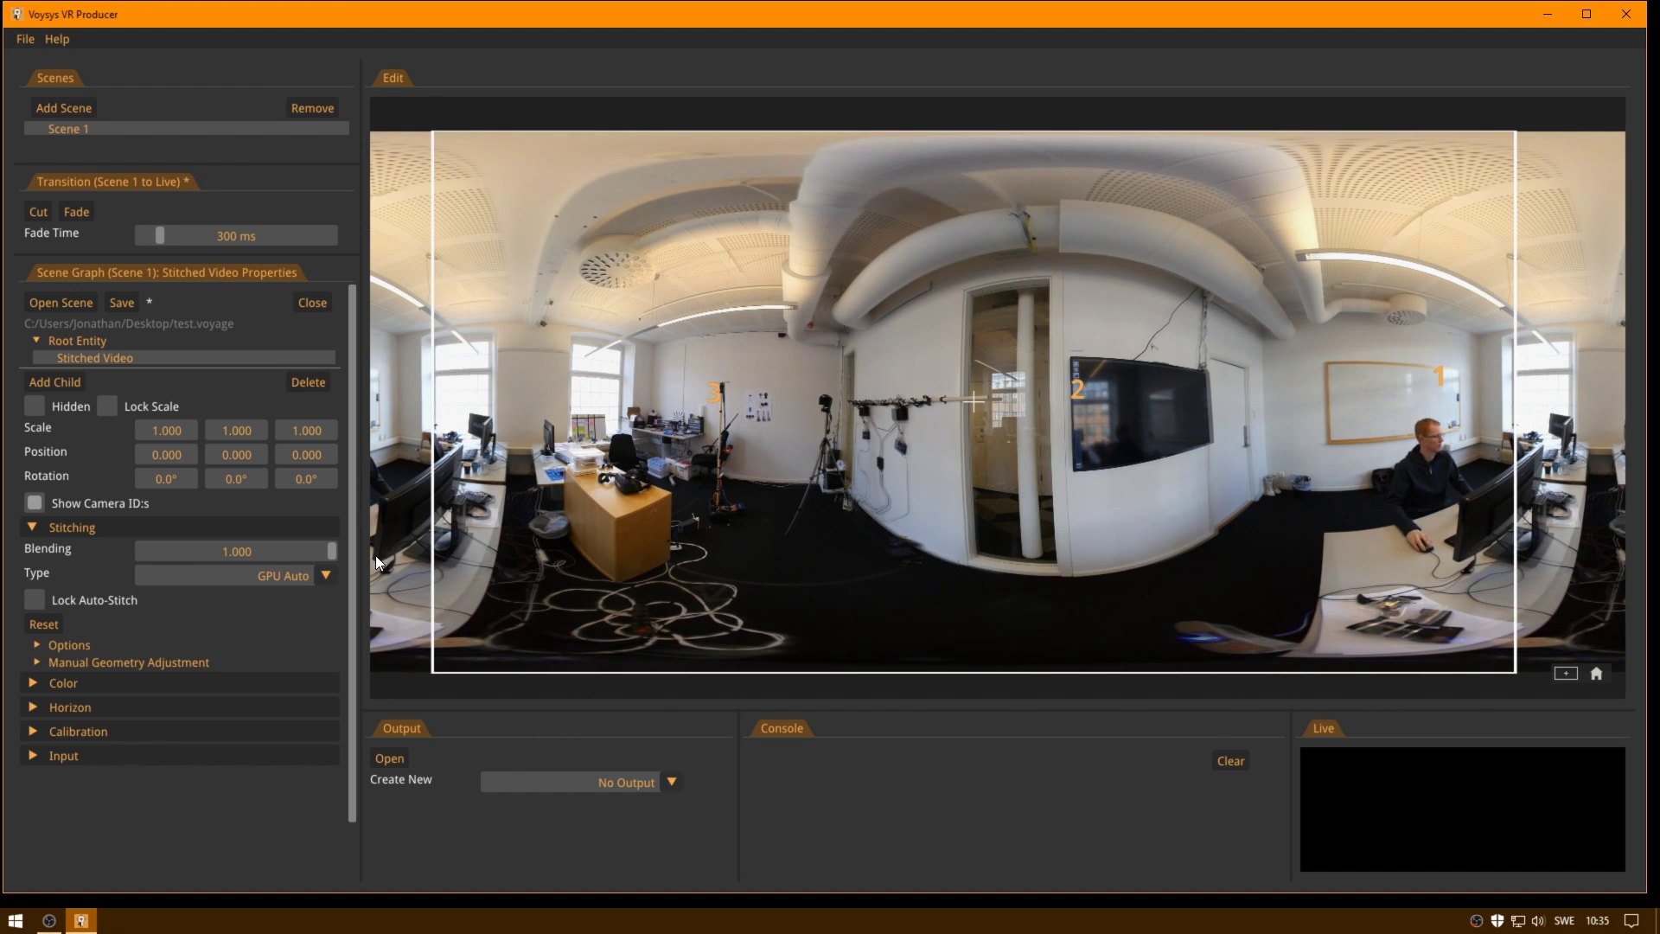
left_click_drag(330, 550, 236, 551)
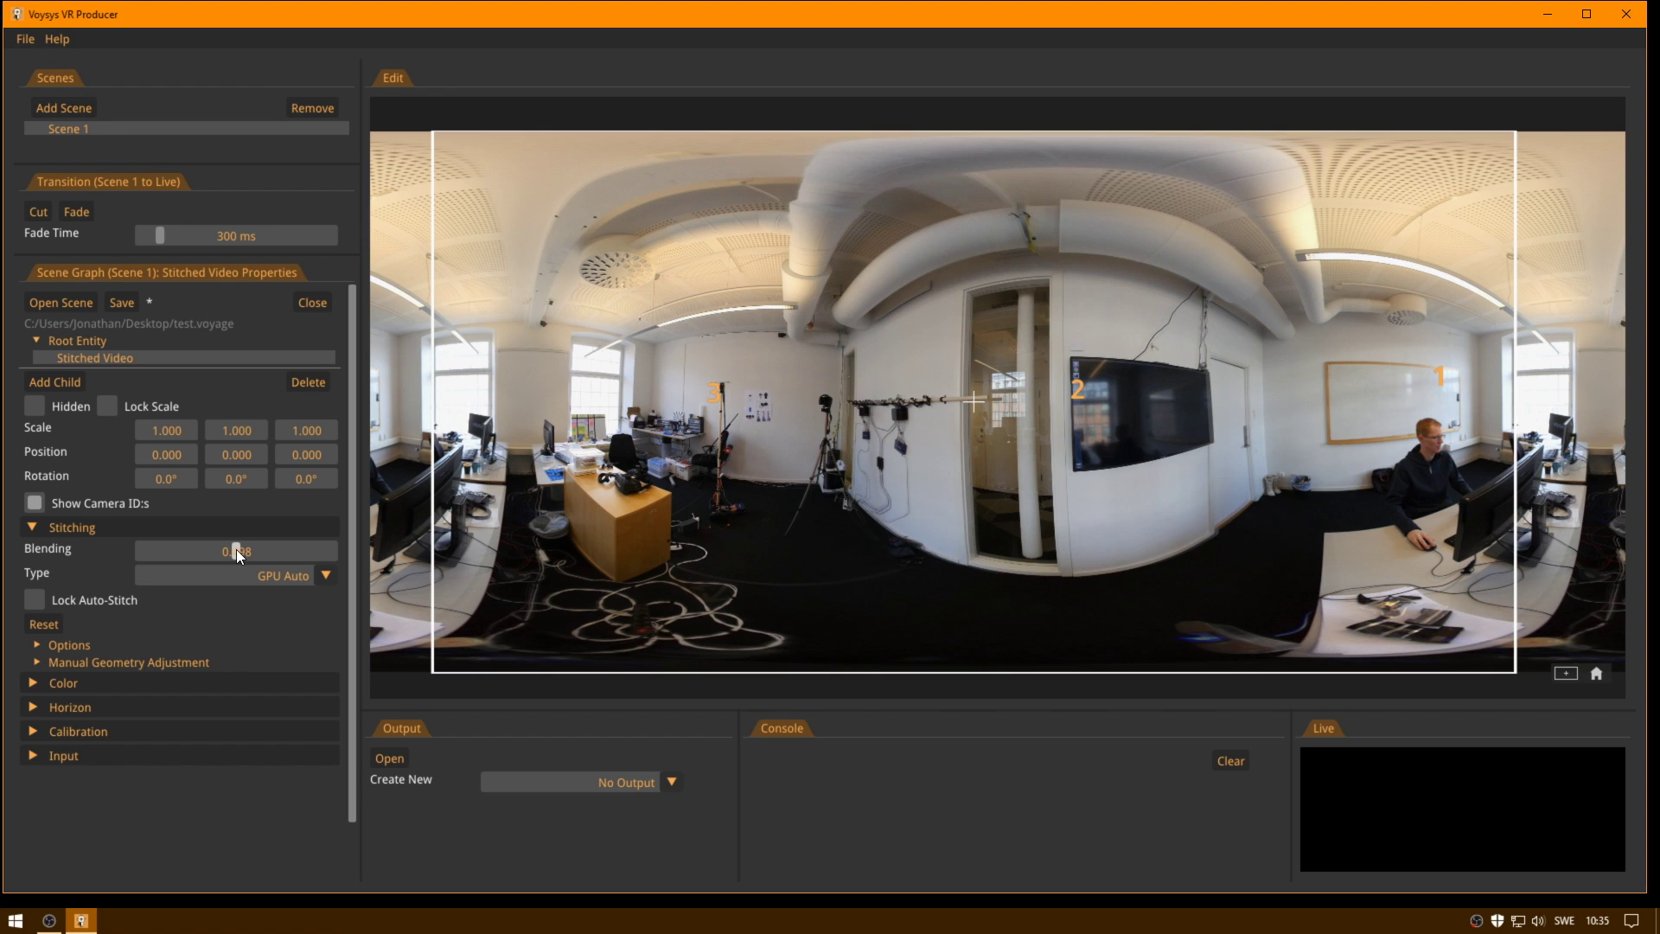
left_click(325, 576)
left_click(291, 634)
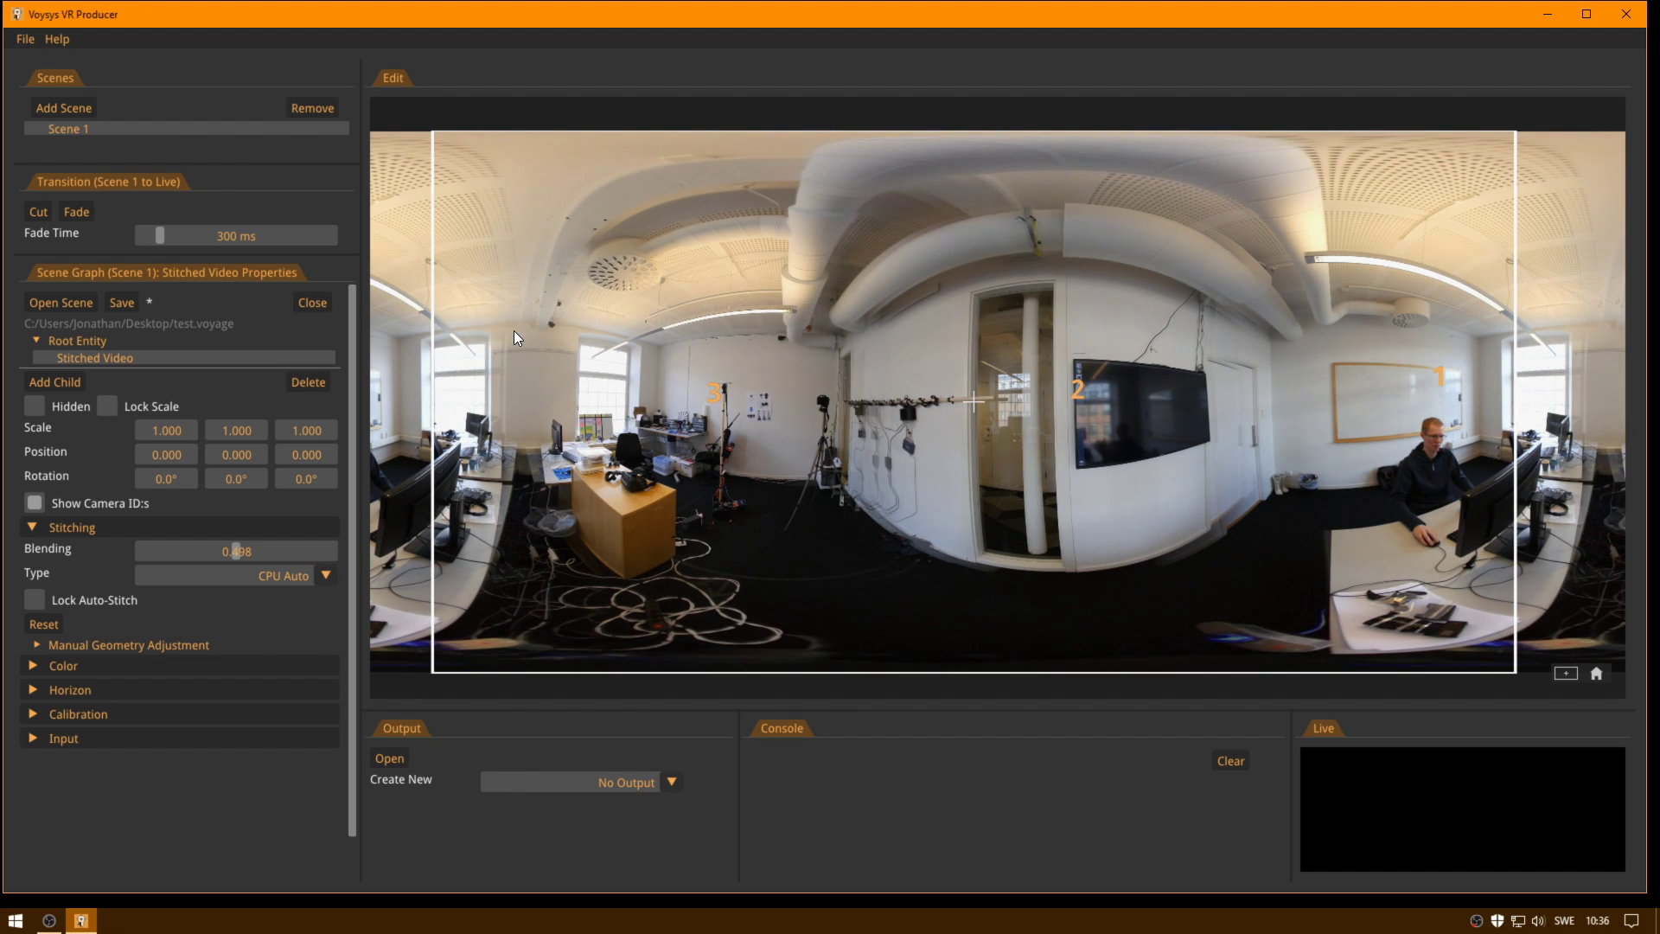
Step: Switch stitching back to GPU Auto and review its Min distance, Max distance and Speed options
left_click(298, 576)
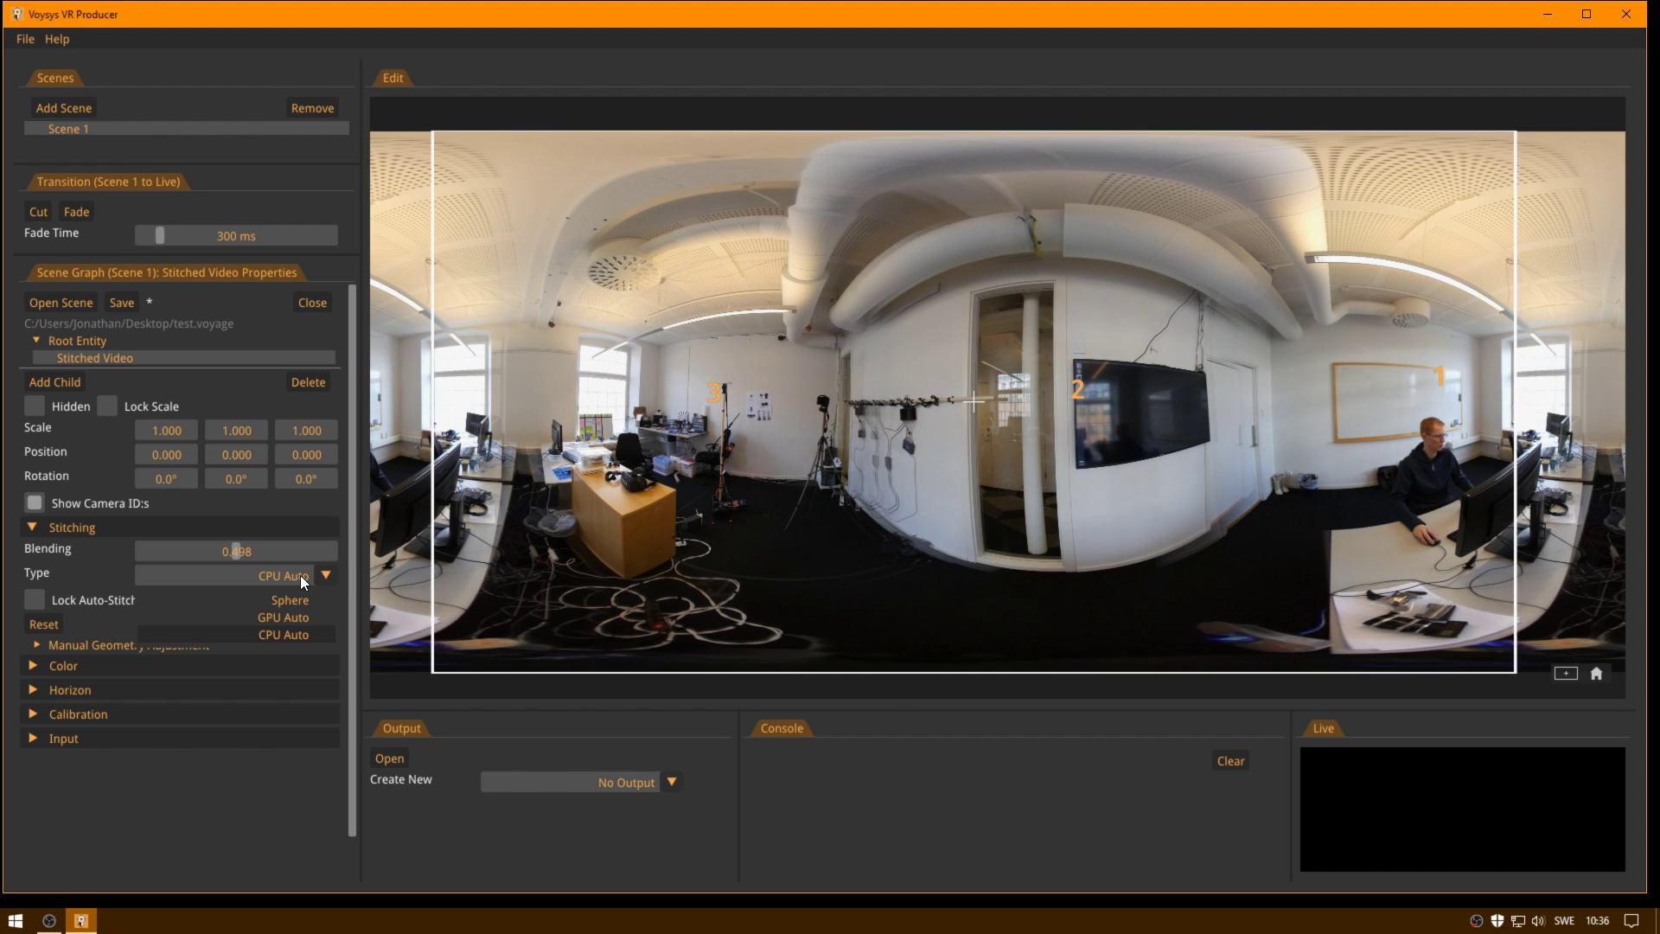
left_click(297, 617)
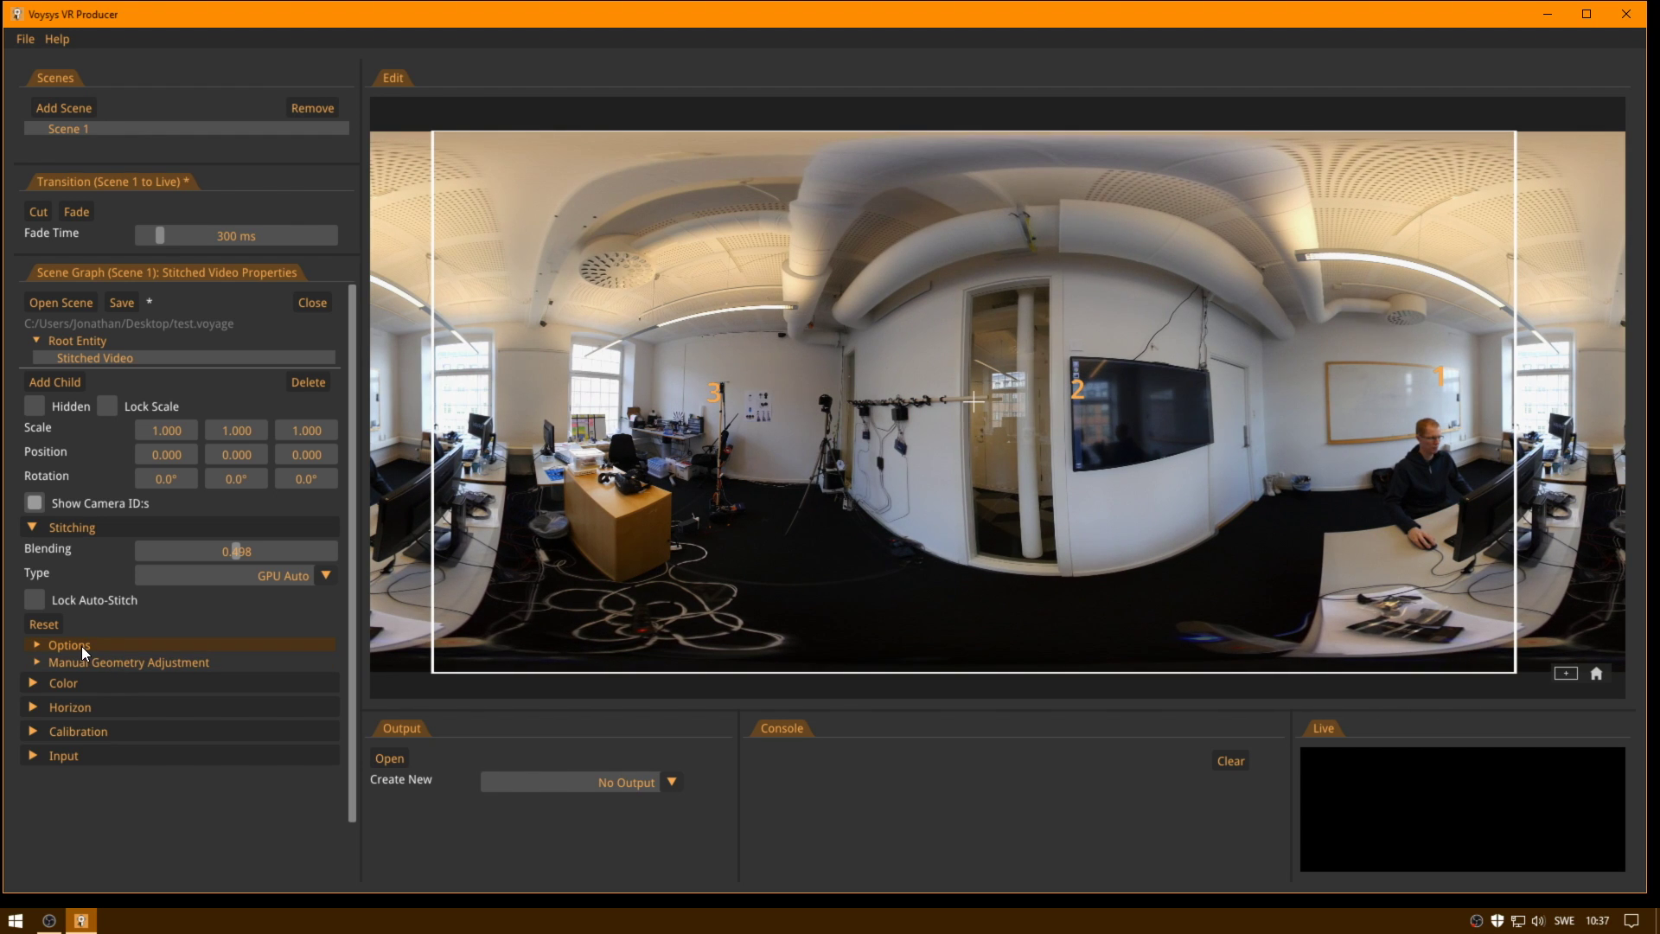
left_click(81, 645)
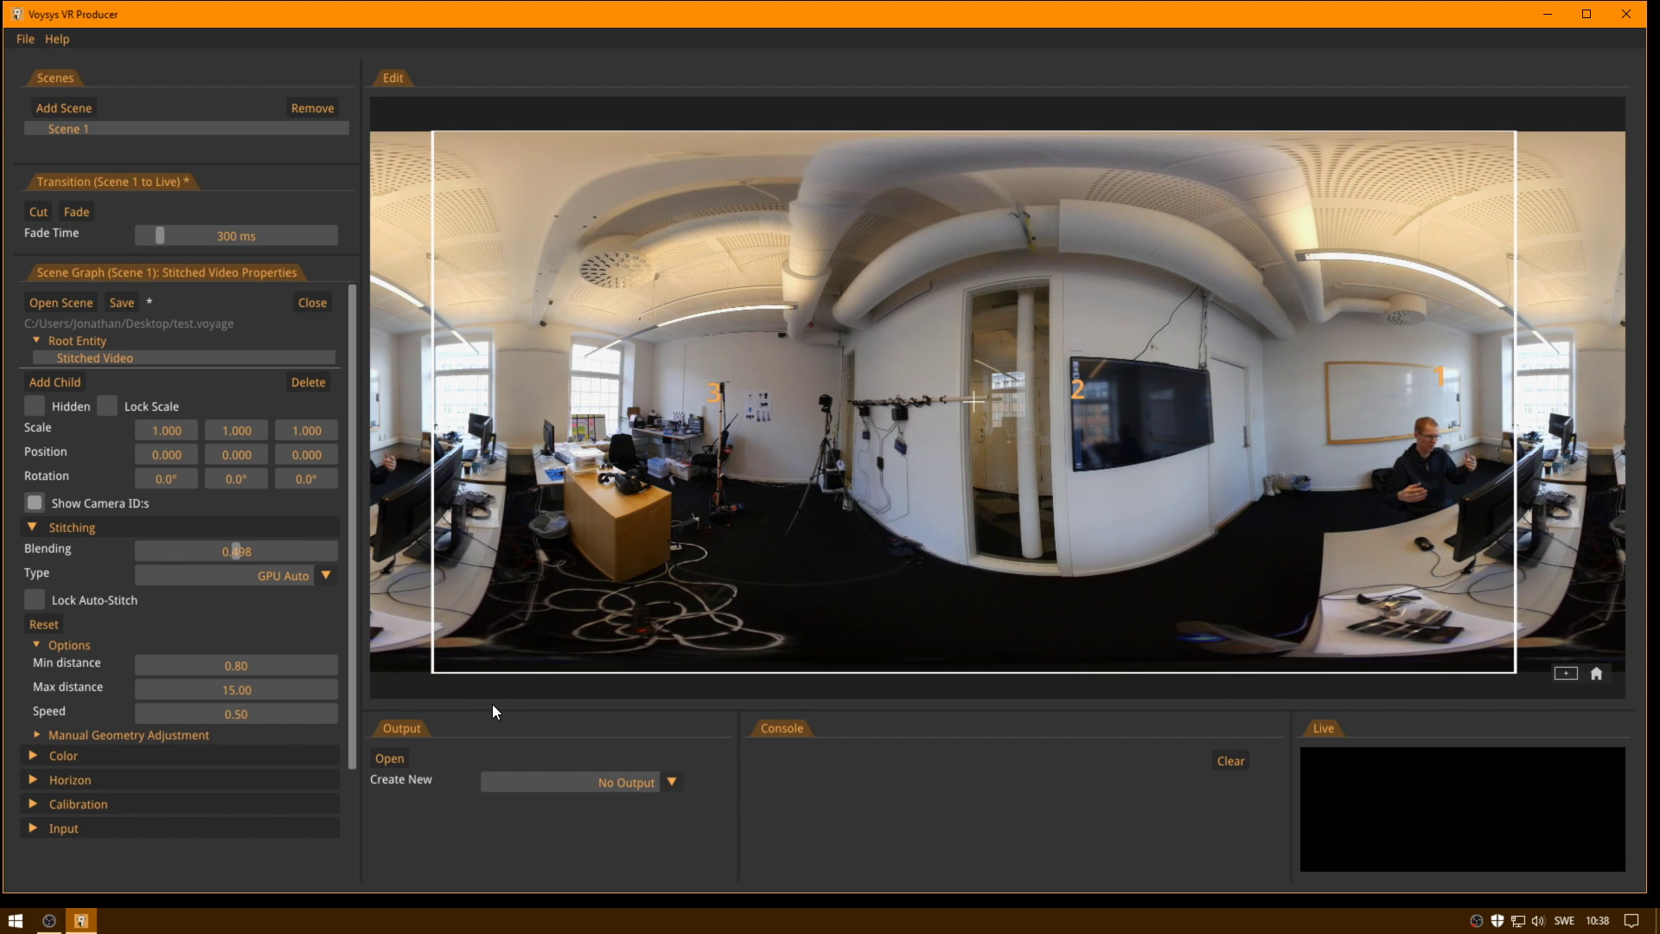
left_click(69, 646)
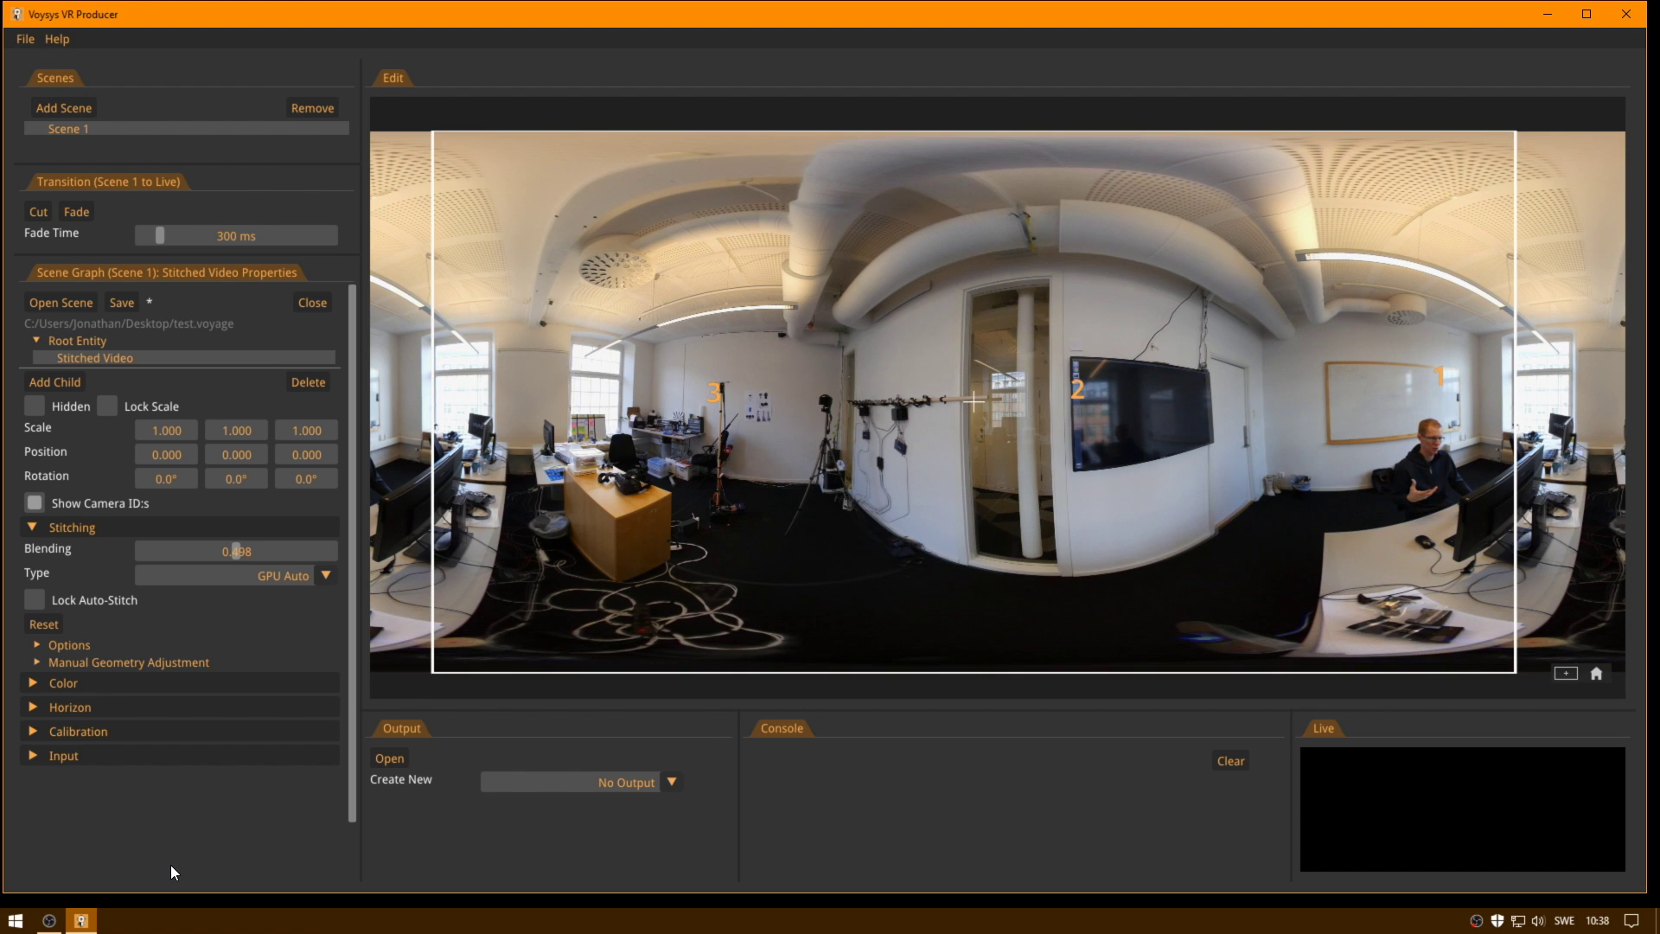
Step: Expand the Manual Geometry Adjustment settings under Stitching
left_click(90, 661)
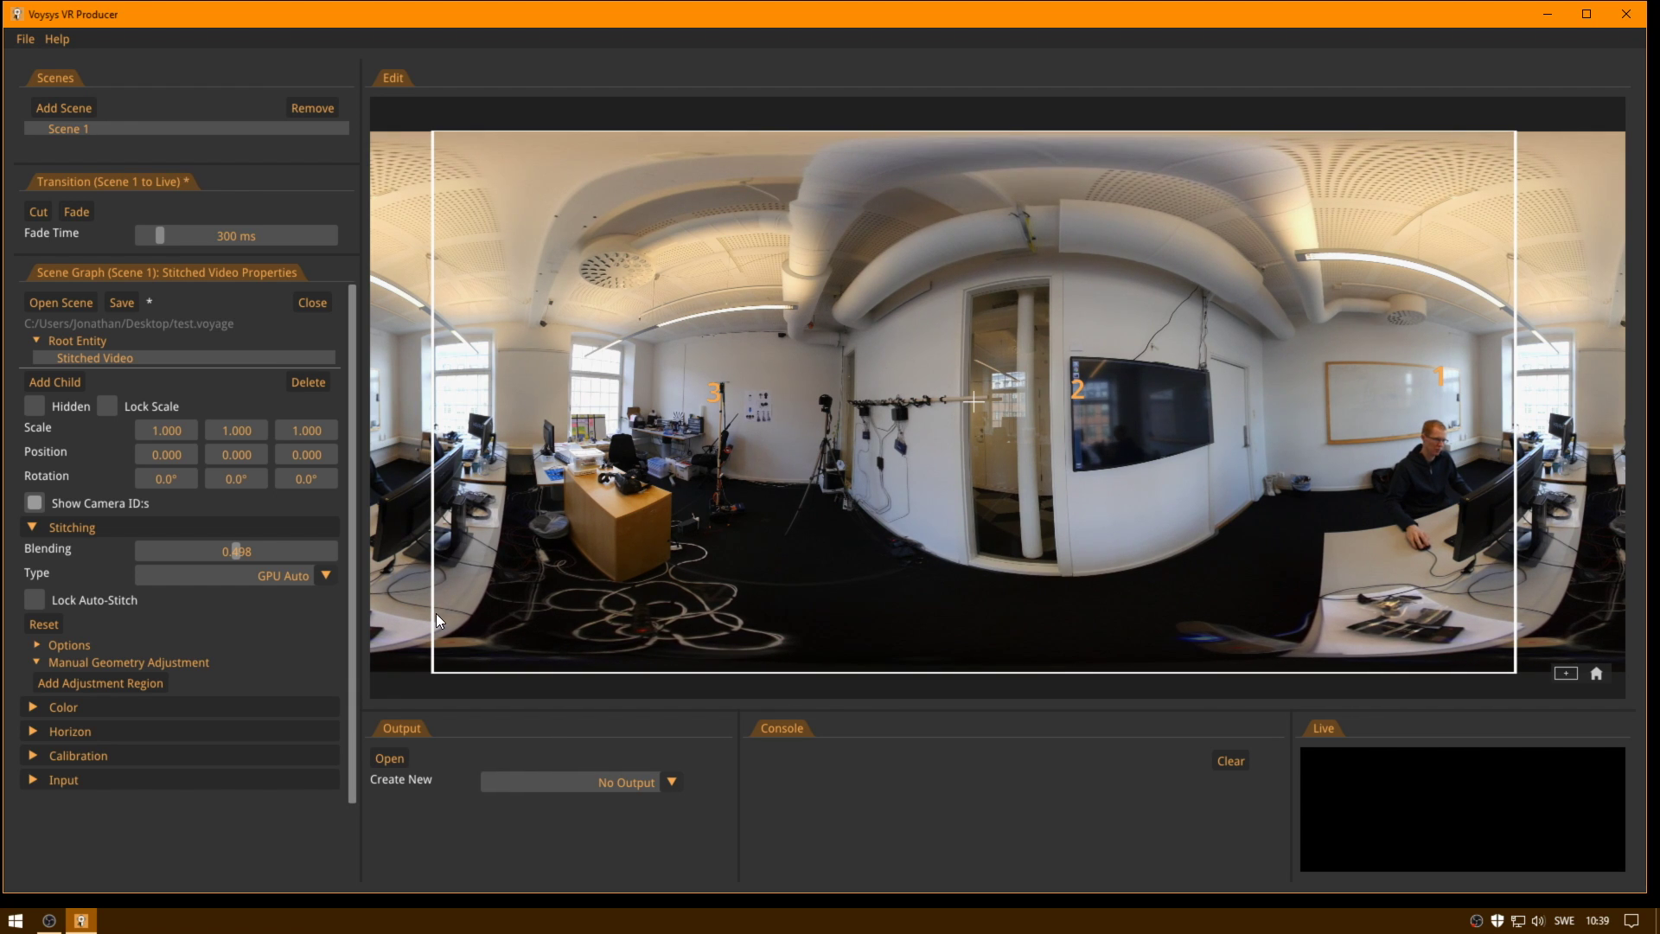
Step: Draw adjustment region 1 across the ceiling, discarding a first trial region
left_click(73, 661)
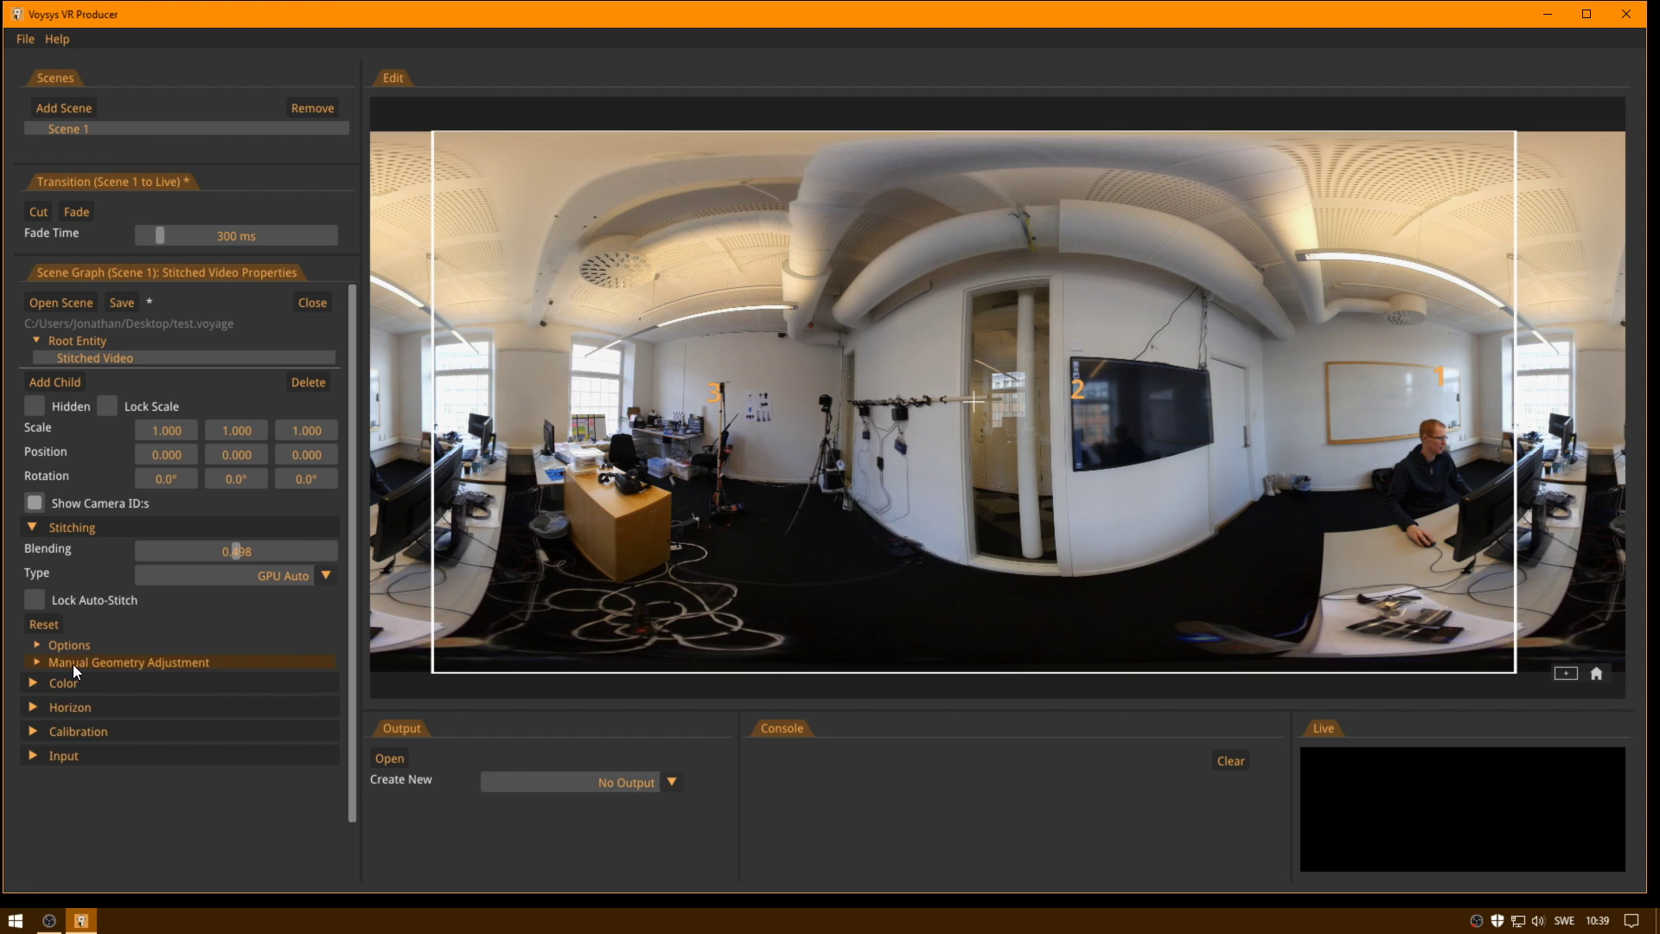
left_click(73, 662)
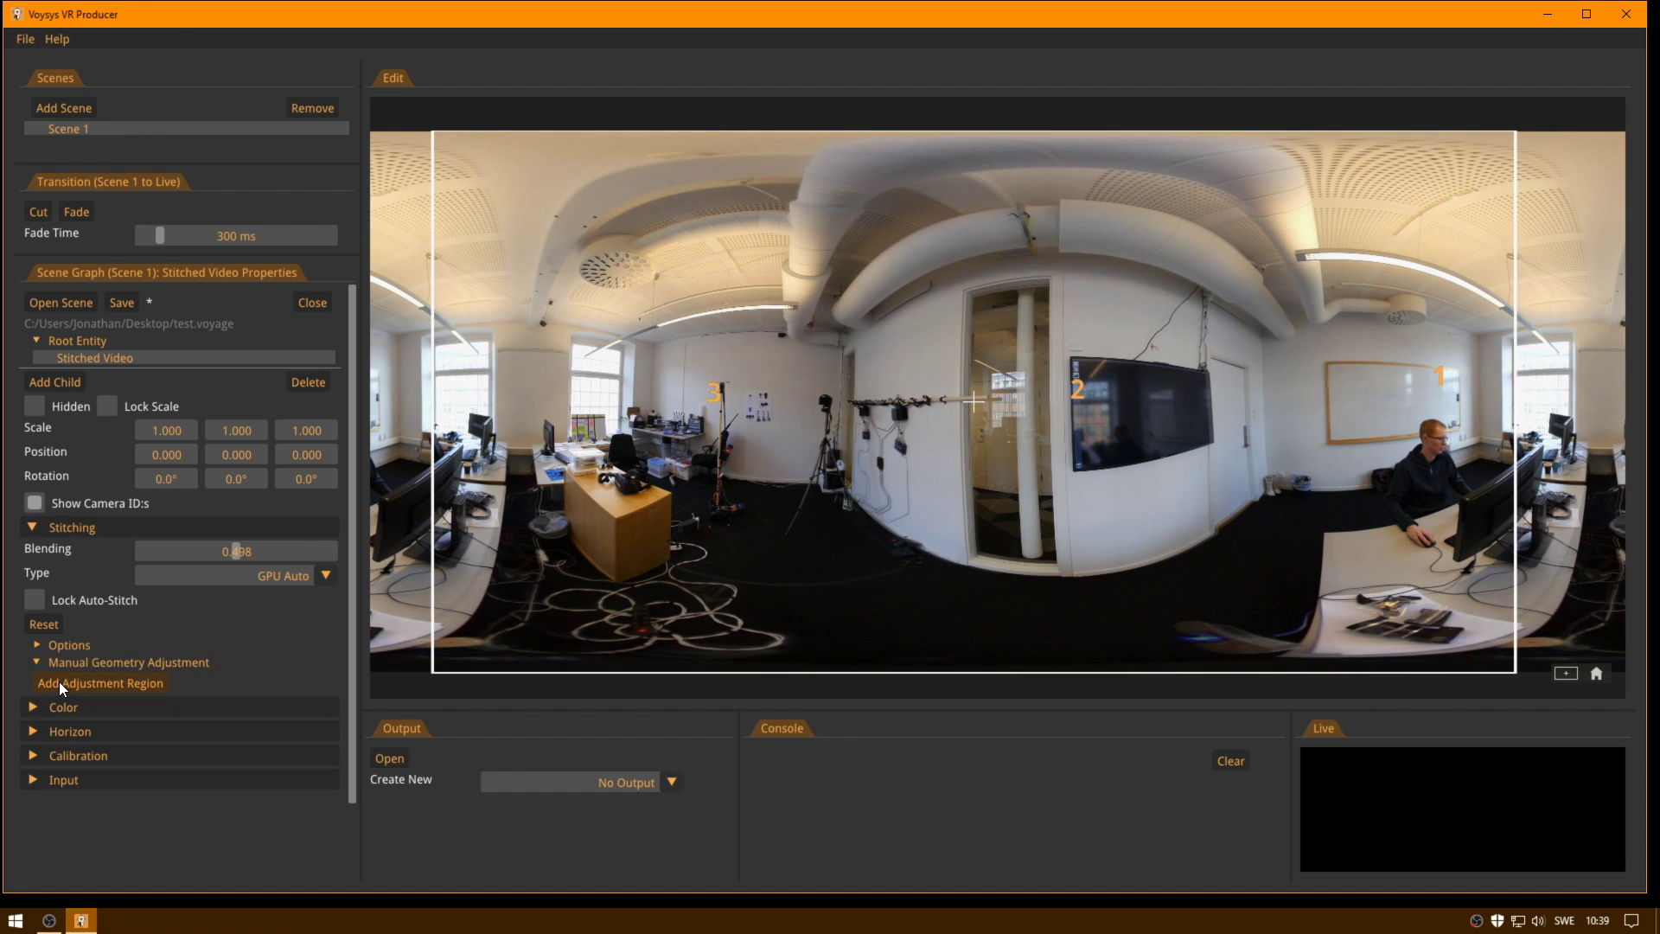
left_click(59, 681)
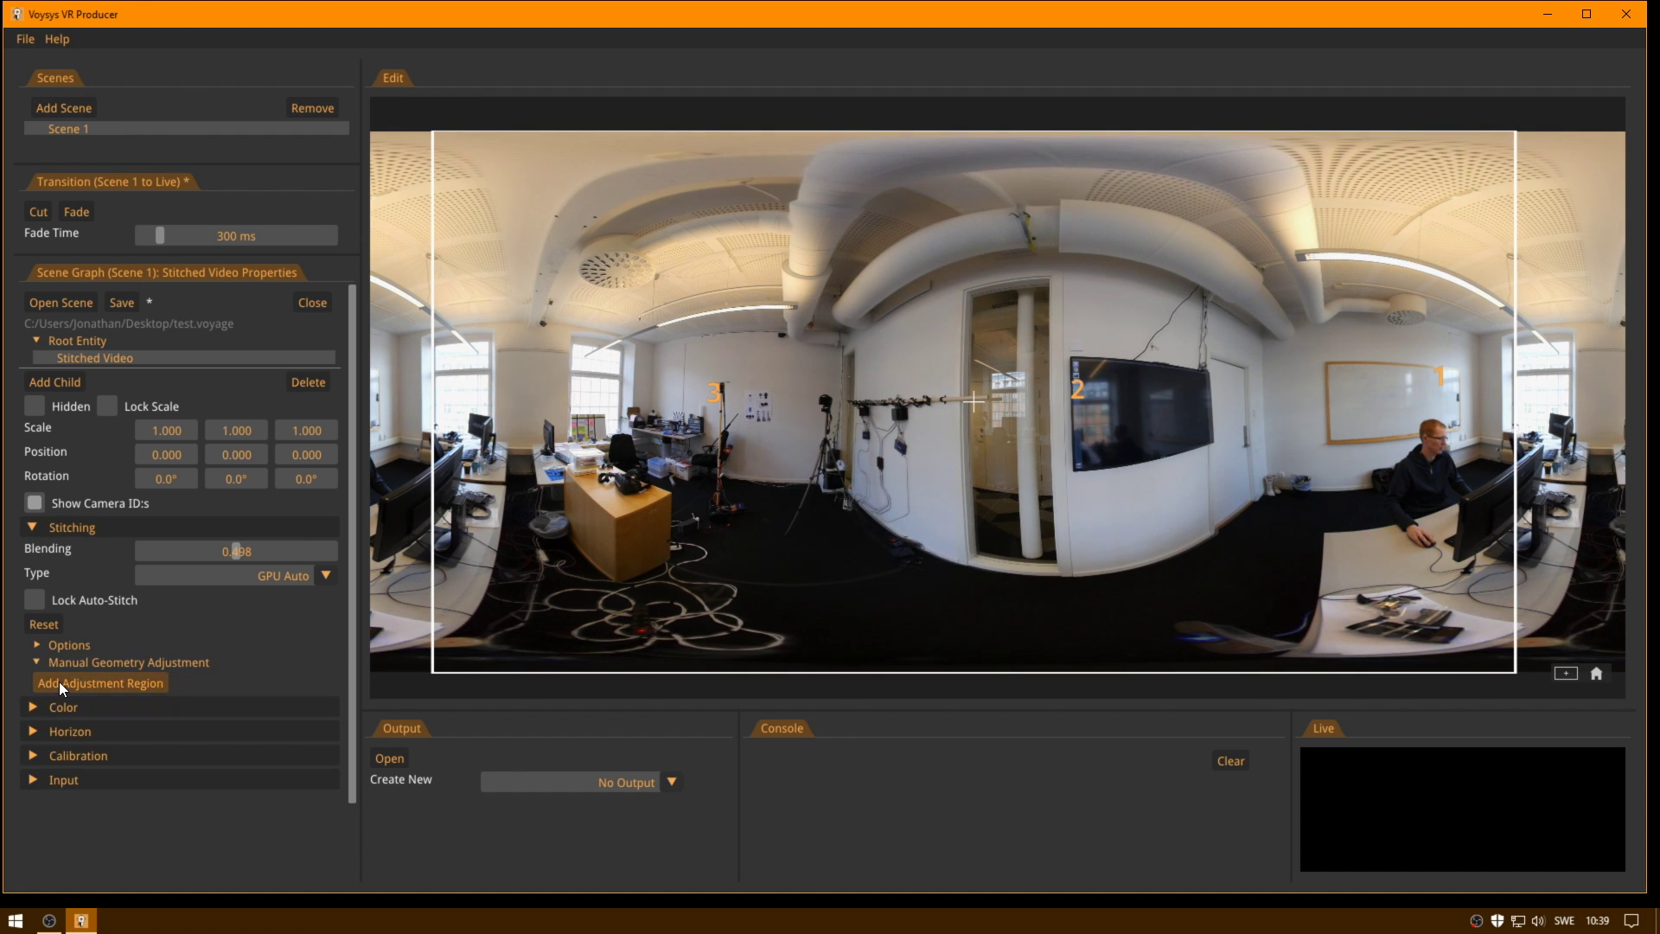
left_click(1244, 226)
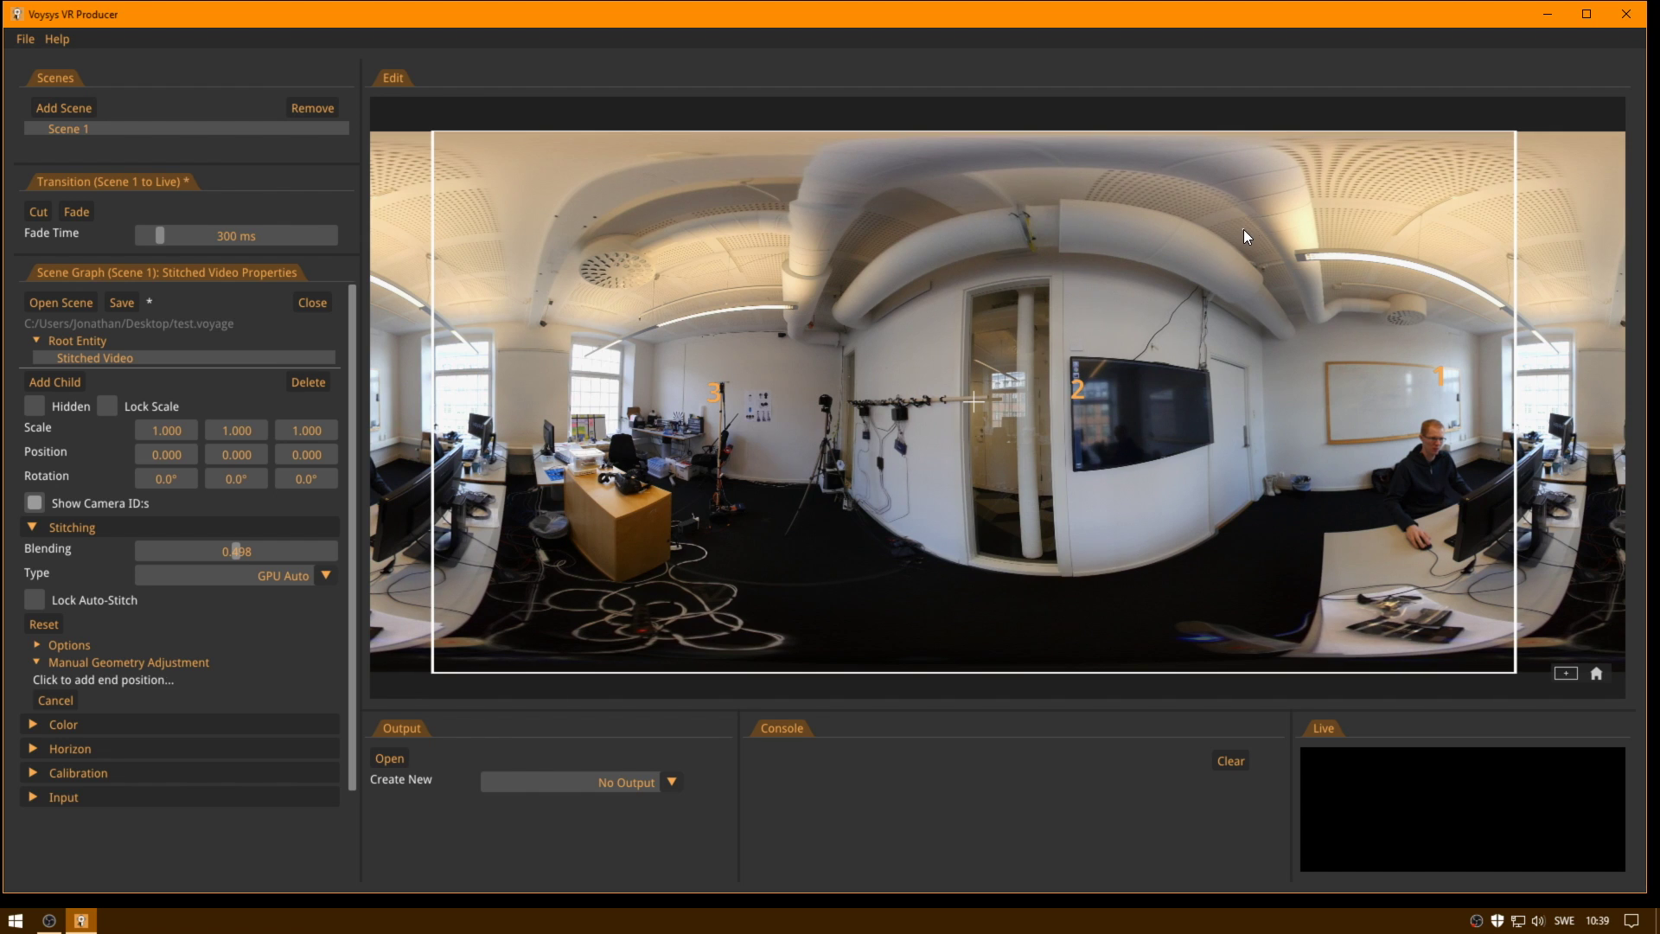
left_click(1267, 147)
left_click(318, 720)
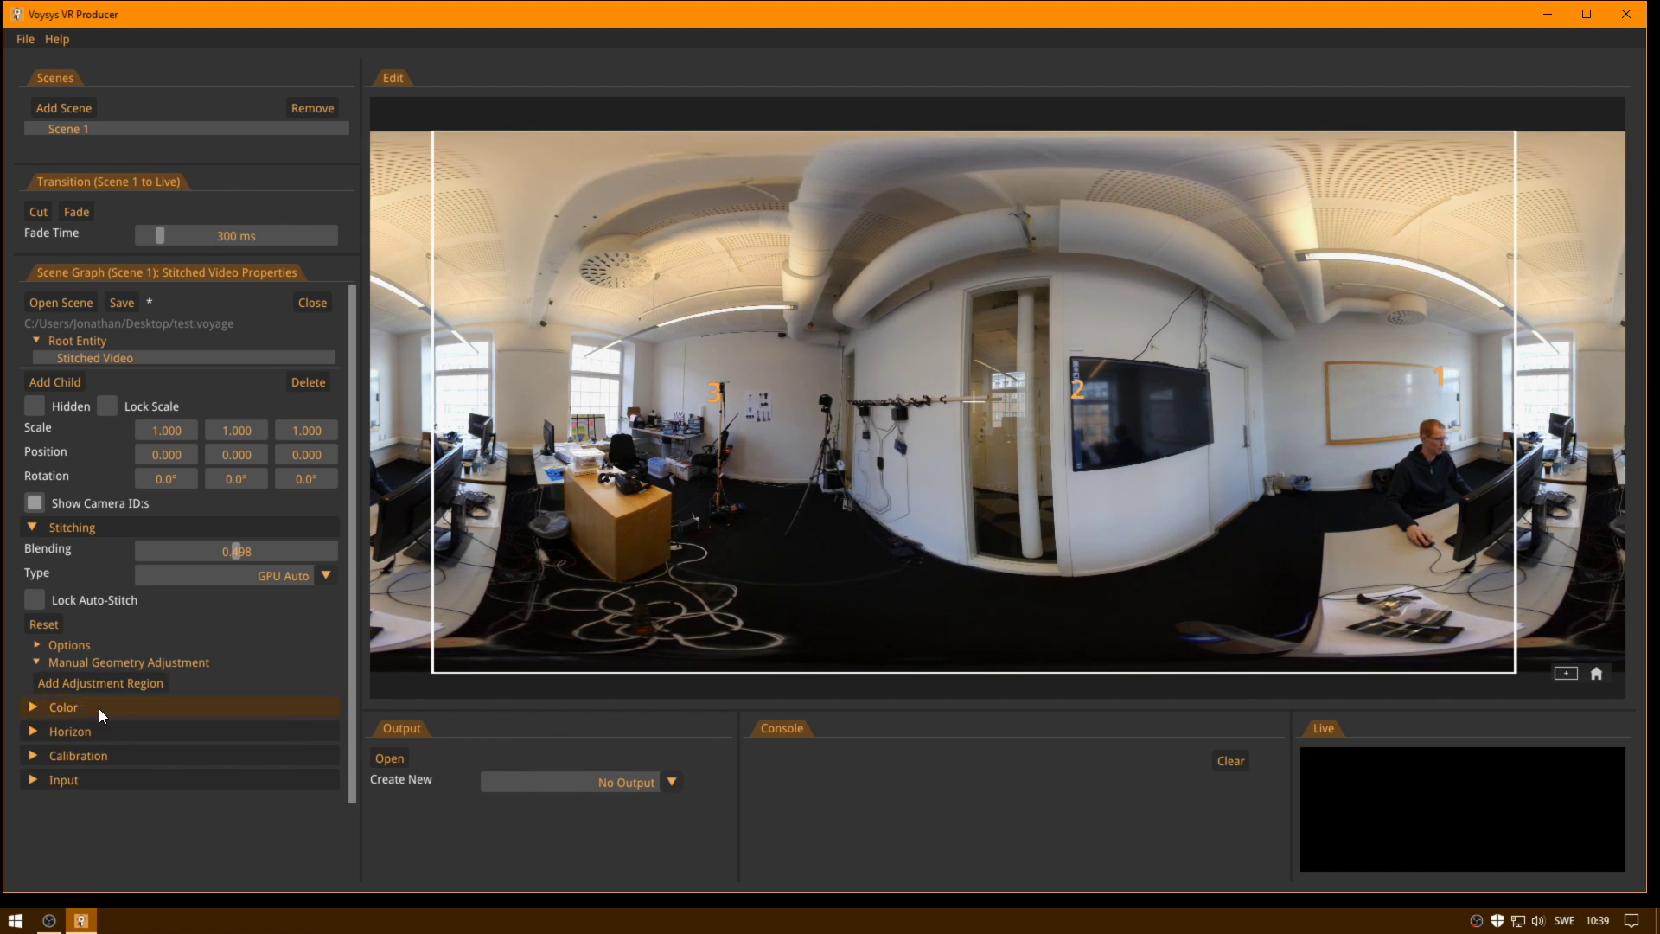
left_click(78, 682)
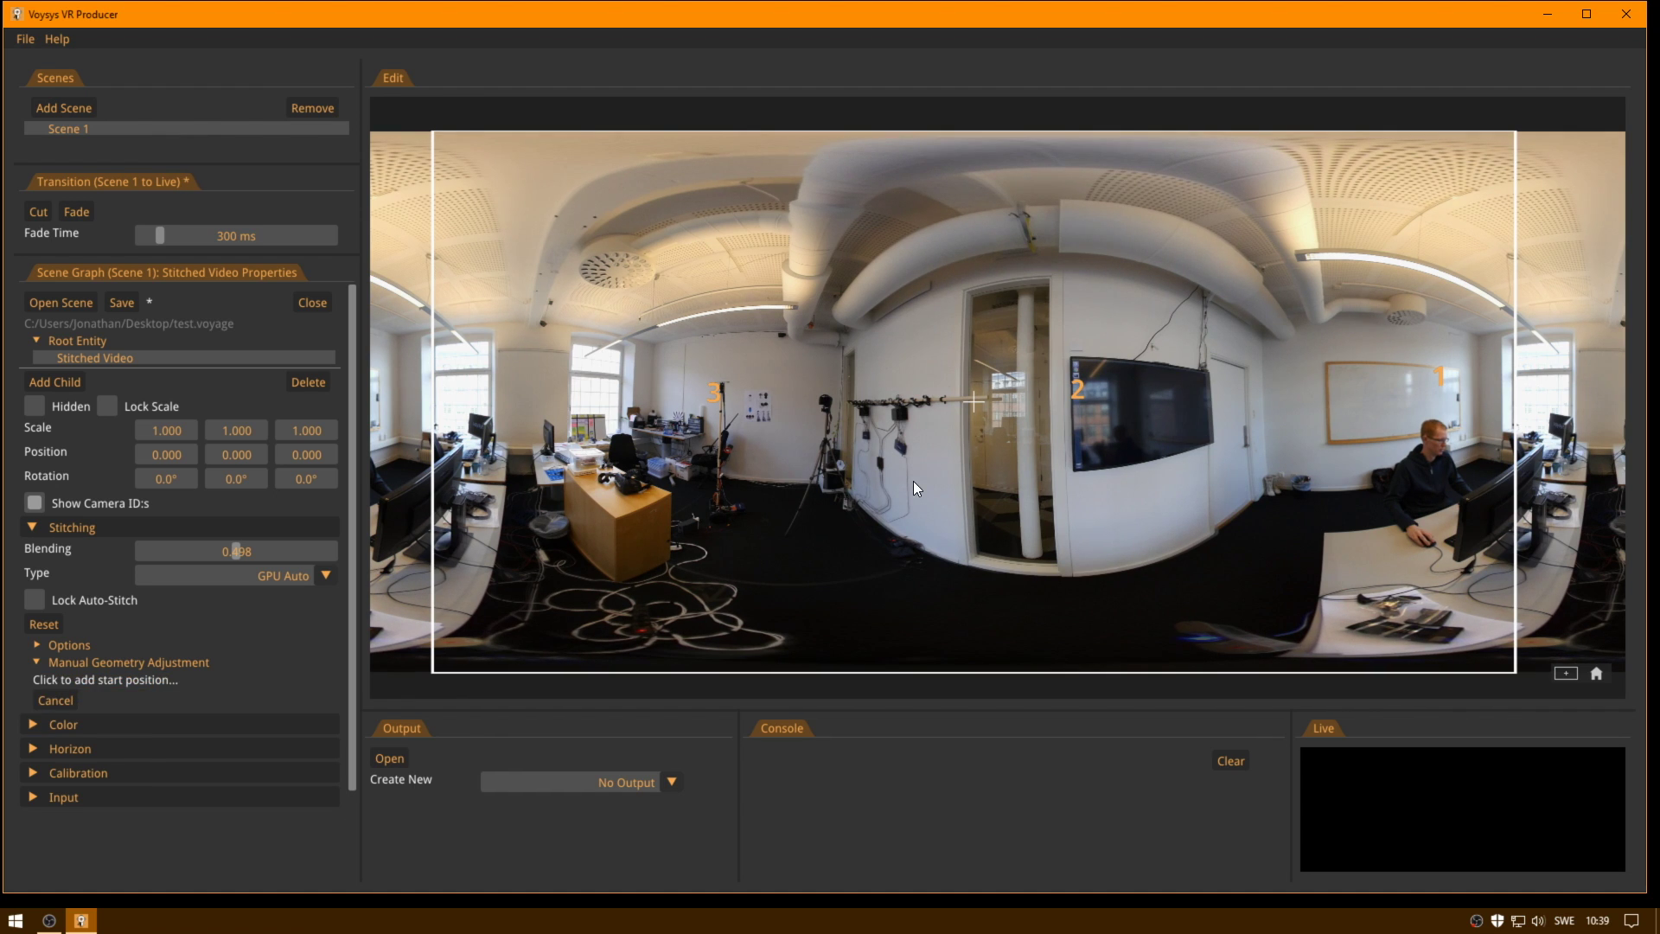
left_click(1242, 236)
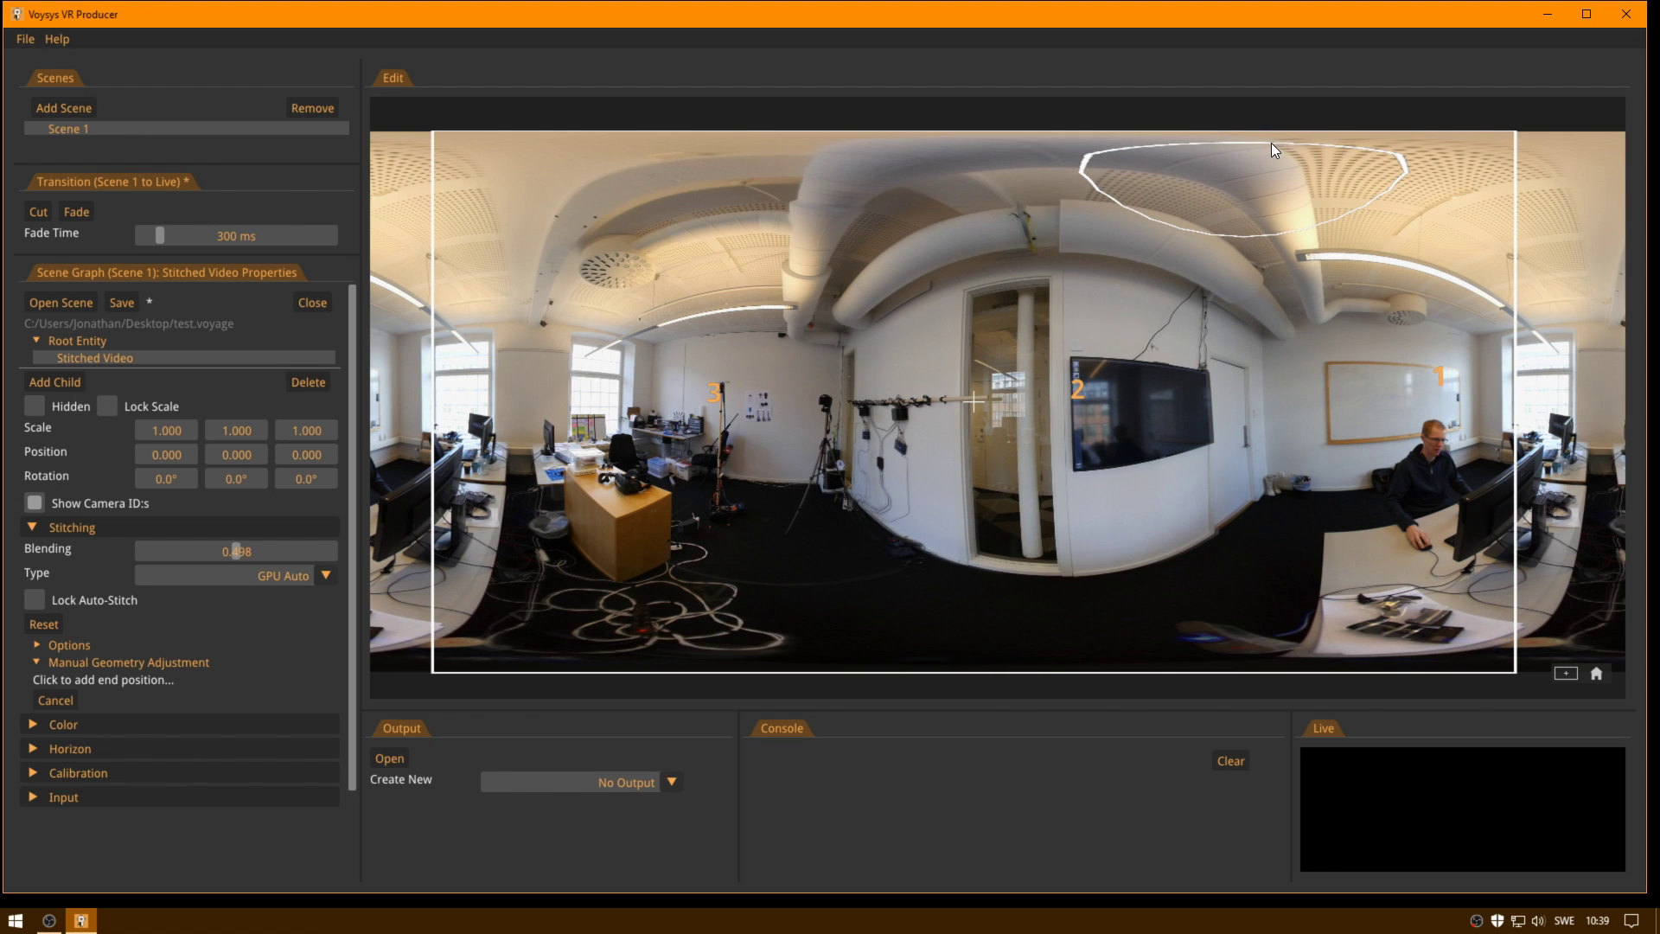
left_click(1271, 150)
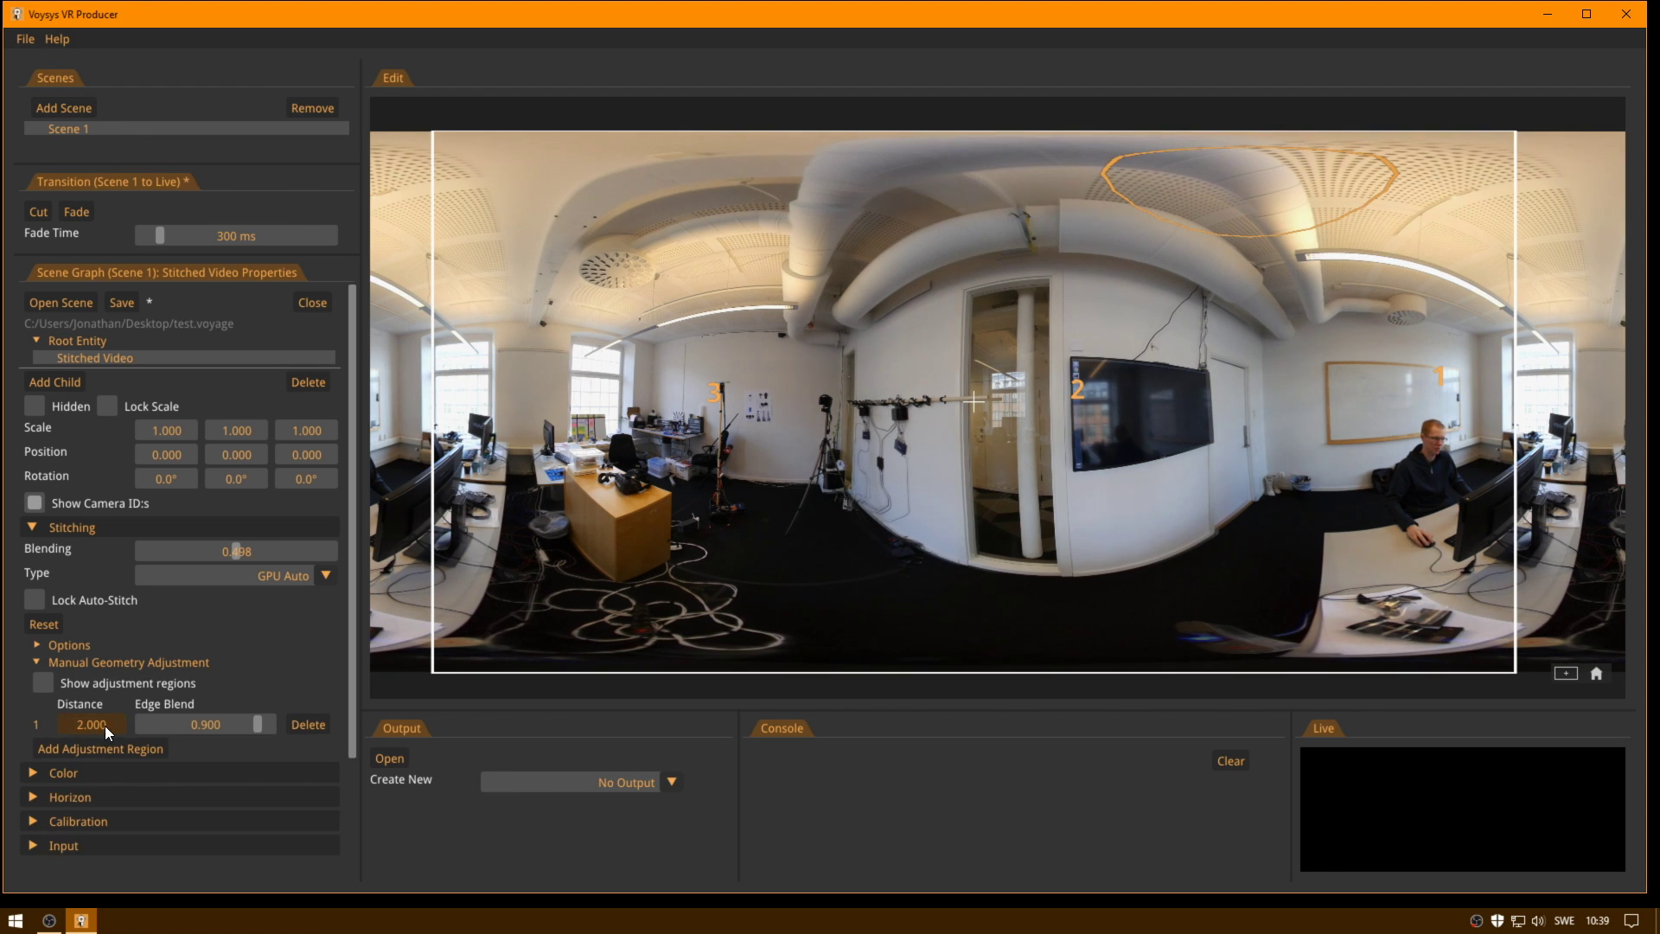
Step: Tune ceiling region 1 to distance 1.023 and edge blend 0.840
left_click_drag(117, 722, 4, 723)
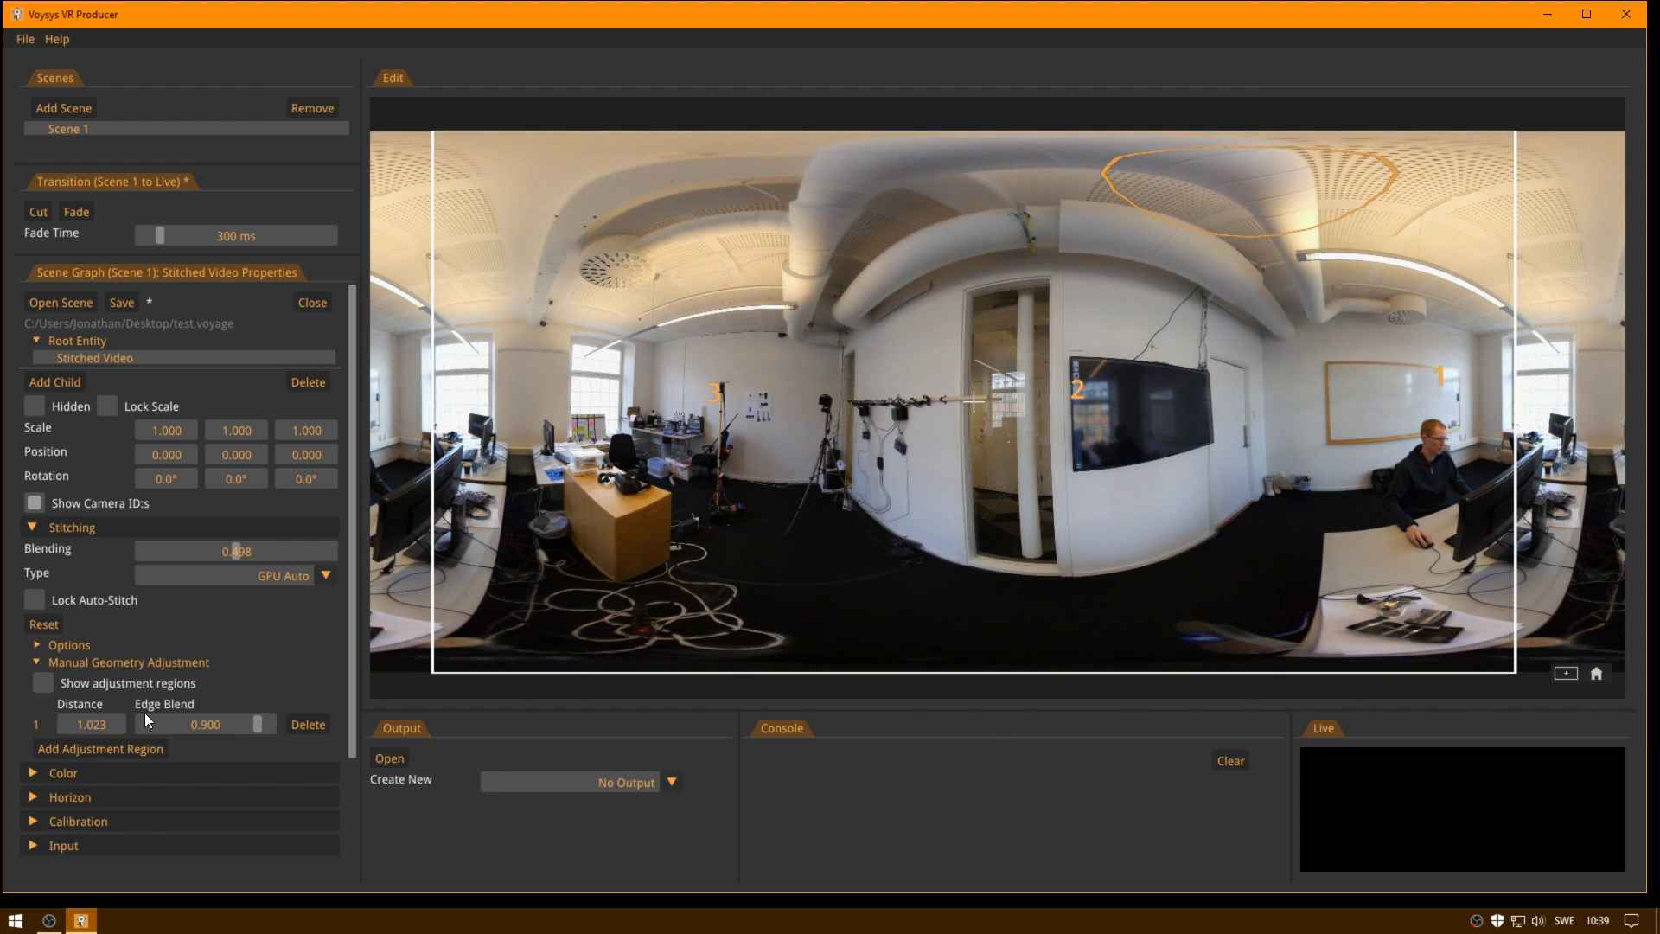
mouse_move(257, 725)
left_mouse_down()
mouse_move(155, 733)
mouse_move(248, 729)
left_mouse_up()
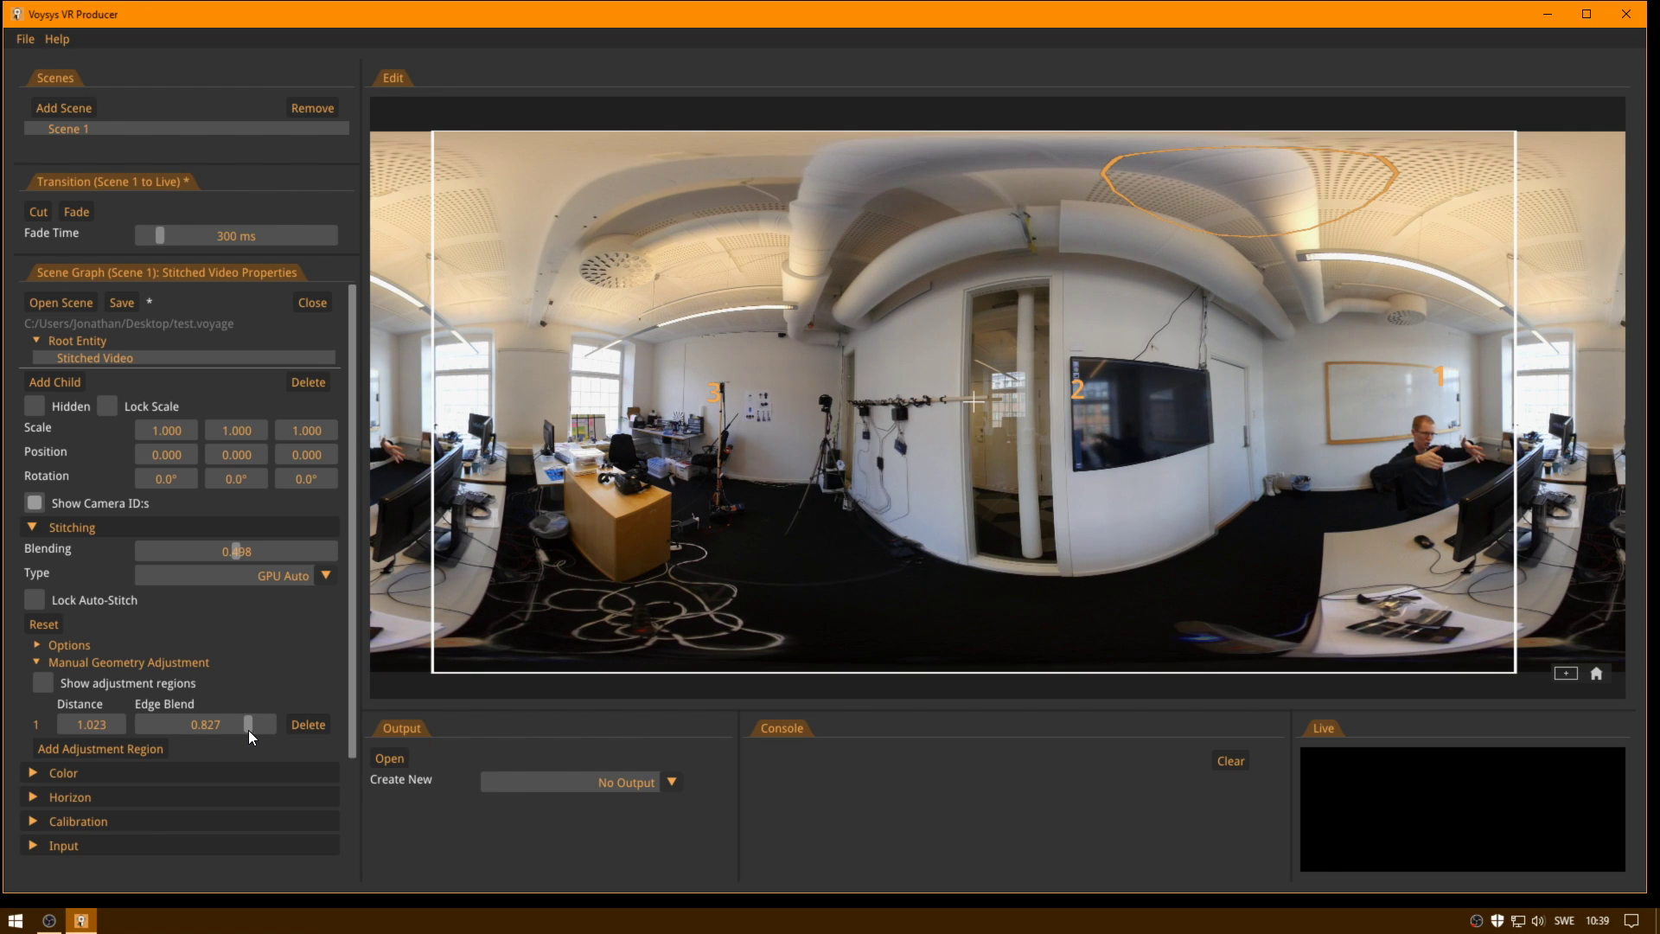
mouse_move(247, 729)
left_mouse_down()
mouse_move(131, 739)
mouse_move(251, 731)
left_mouse_up()
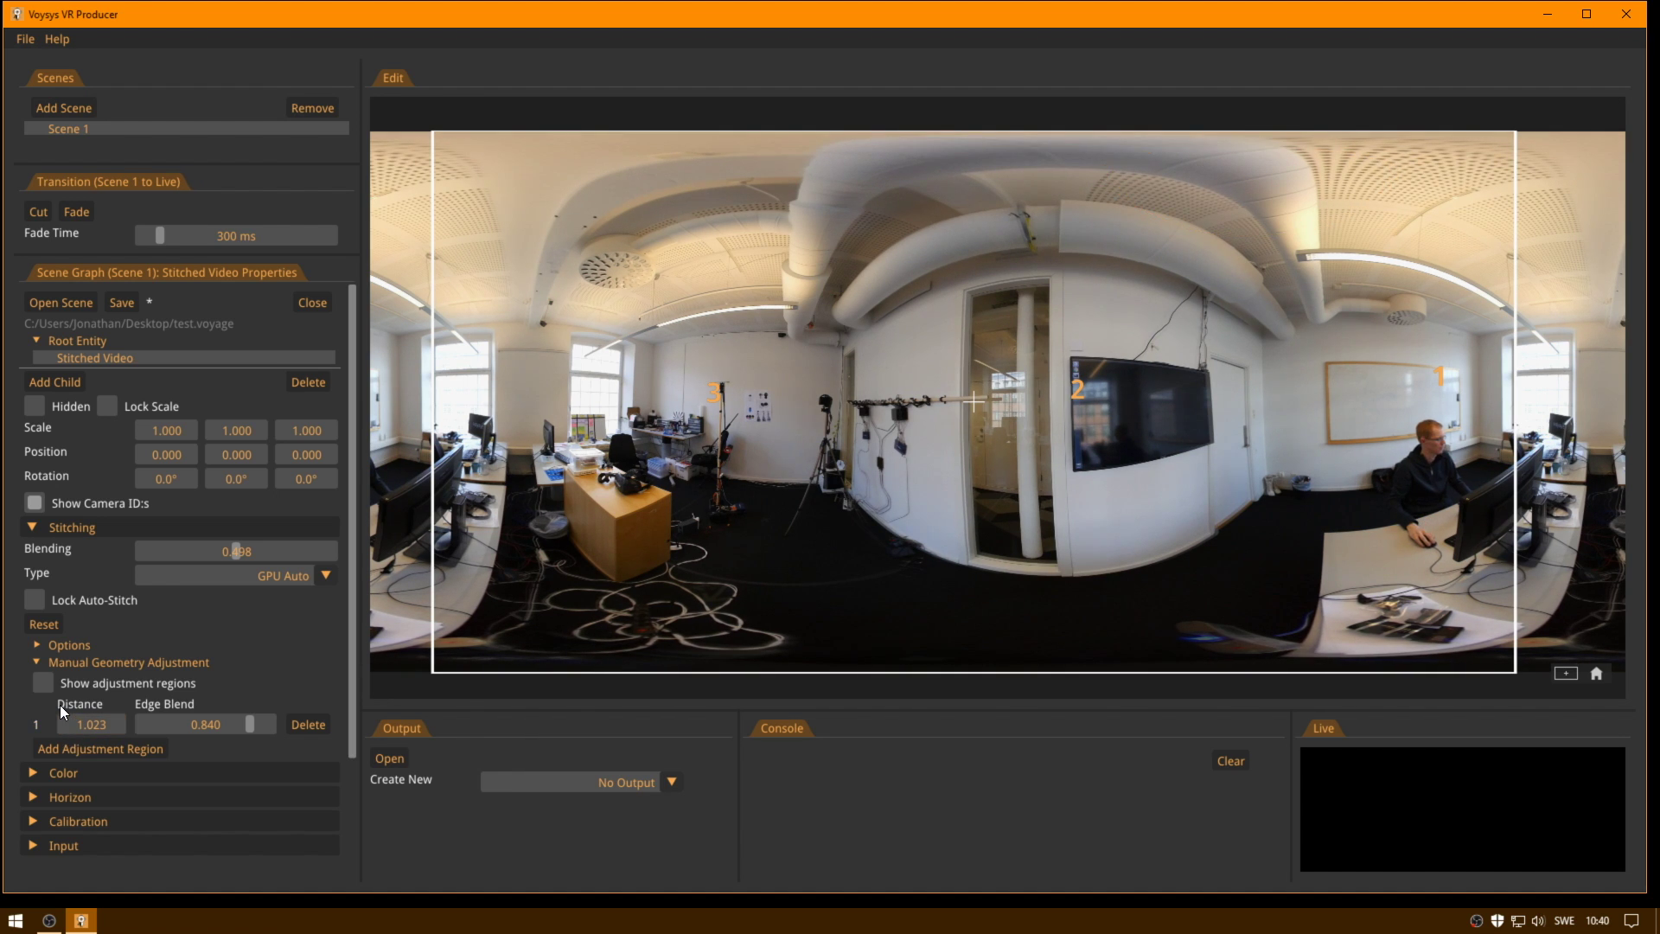
left_click(71, 657)
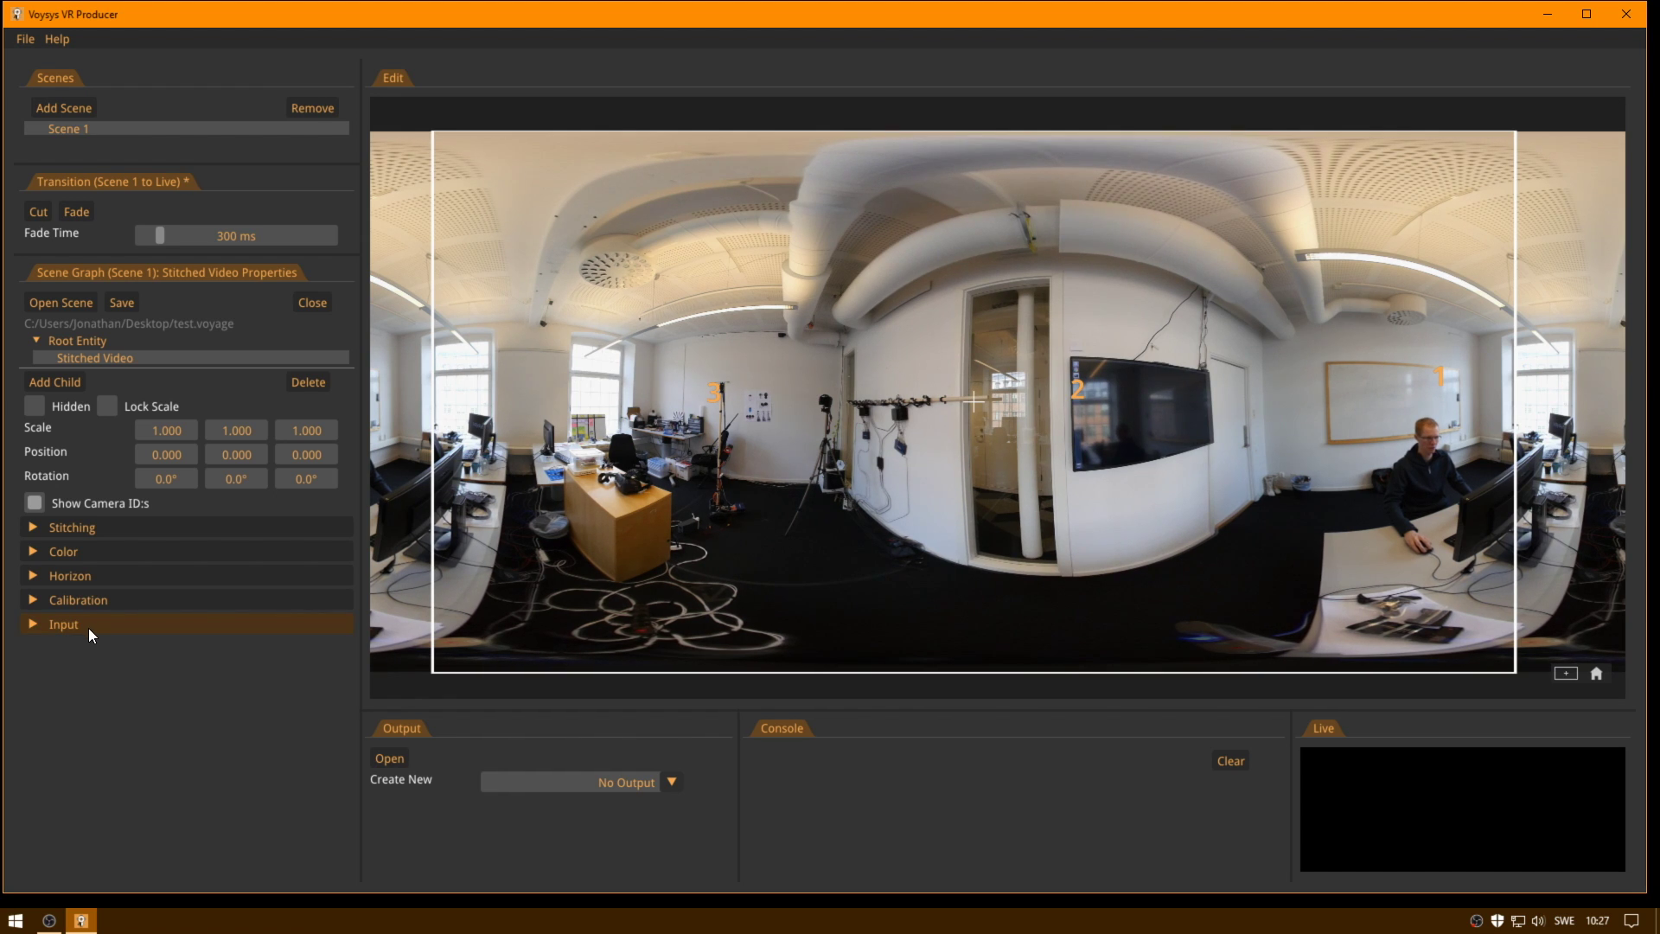
Step: Try a higher overall Gain in the Color settings, then set it back to 1
left_click(59, 550)
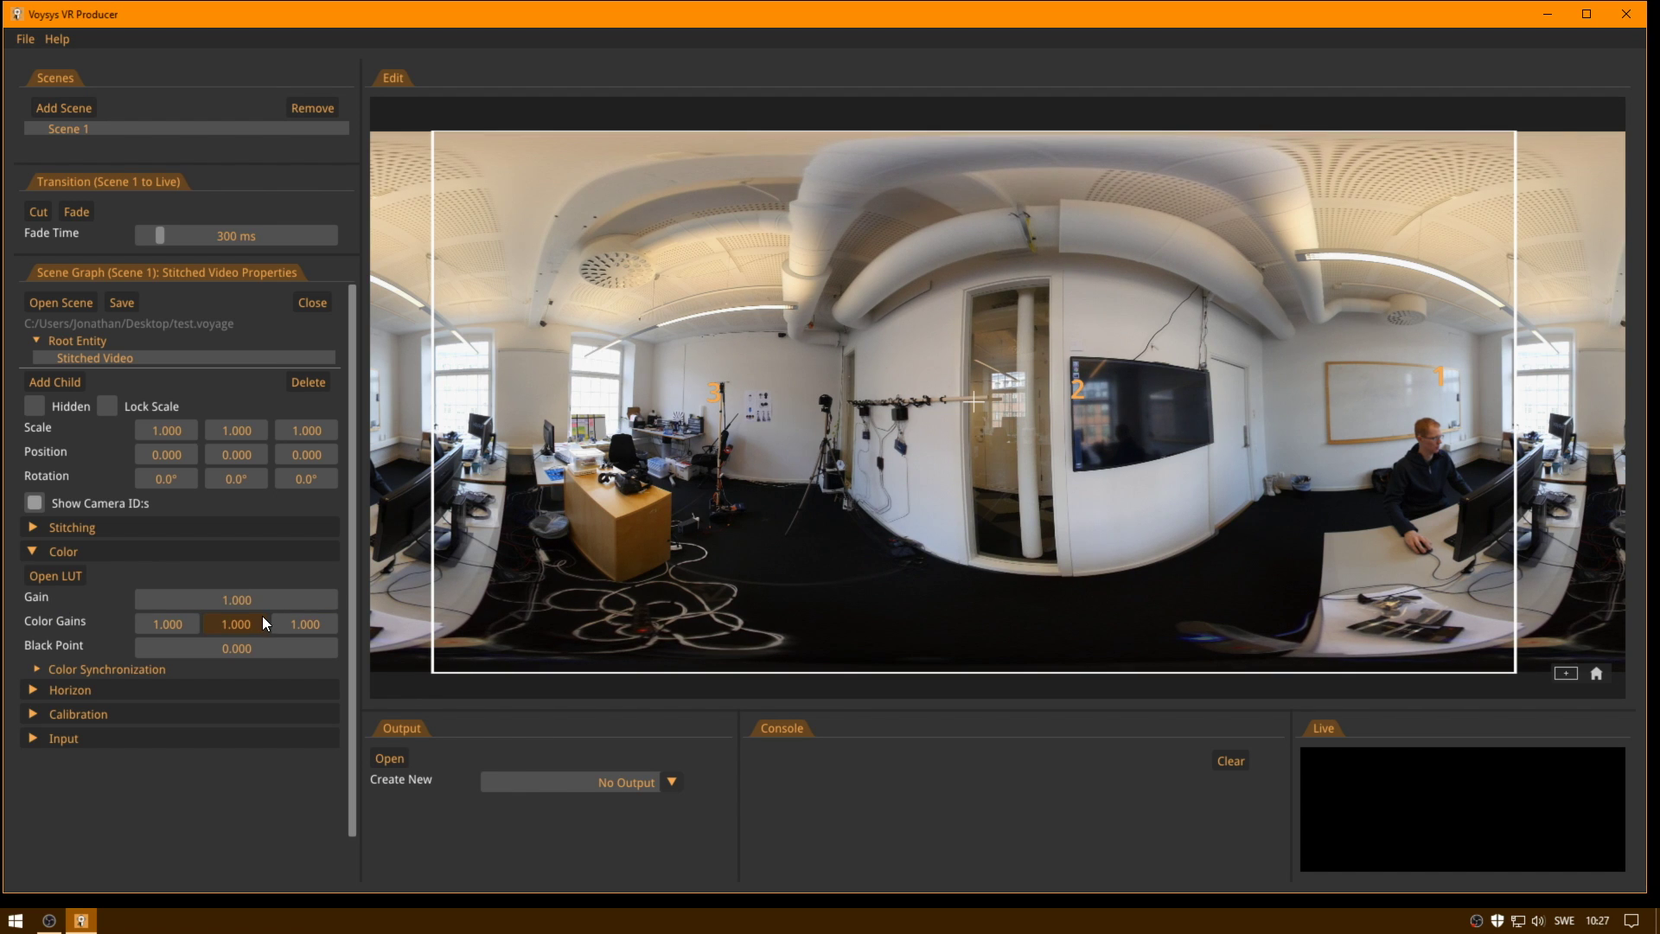
left_click_drag(260, 605, 620, 619)
double_click(226, 601)
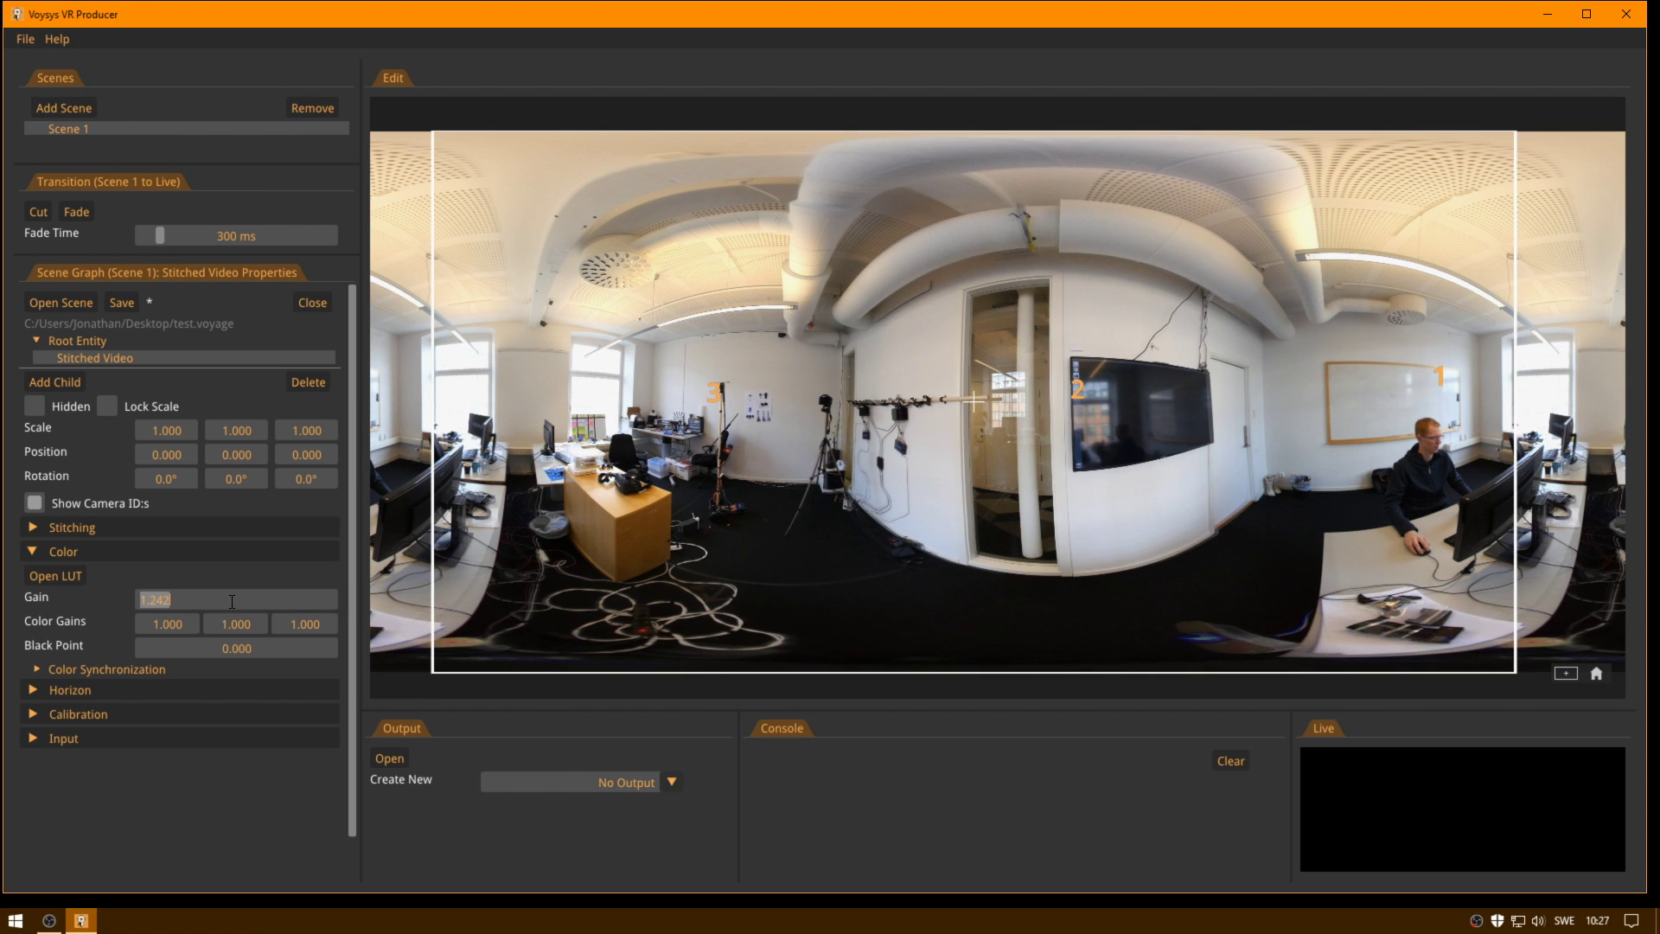
type("1")
Step: Return the first Color Gain to 1.000 and enable Auto Color Sync
left_click_drag(181, 631, 529, 624)
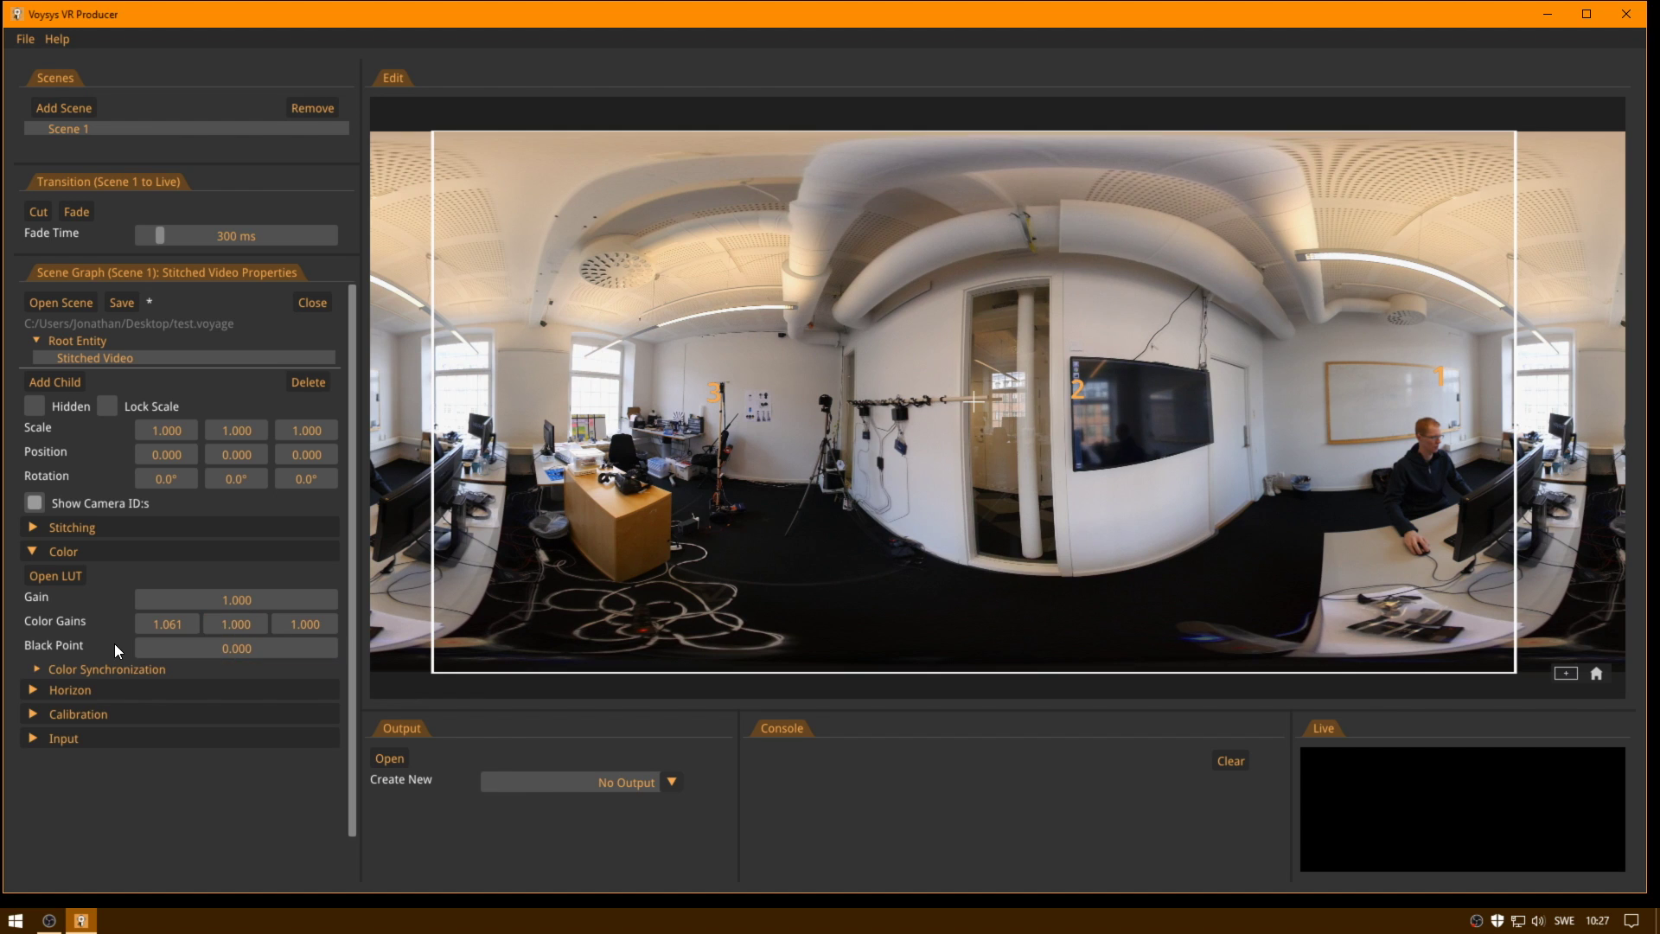
double_click(168, 623)
type("1")
key("Return")
left_click(126, 667)
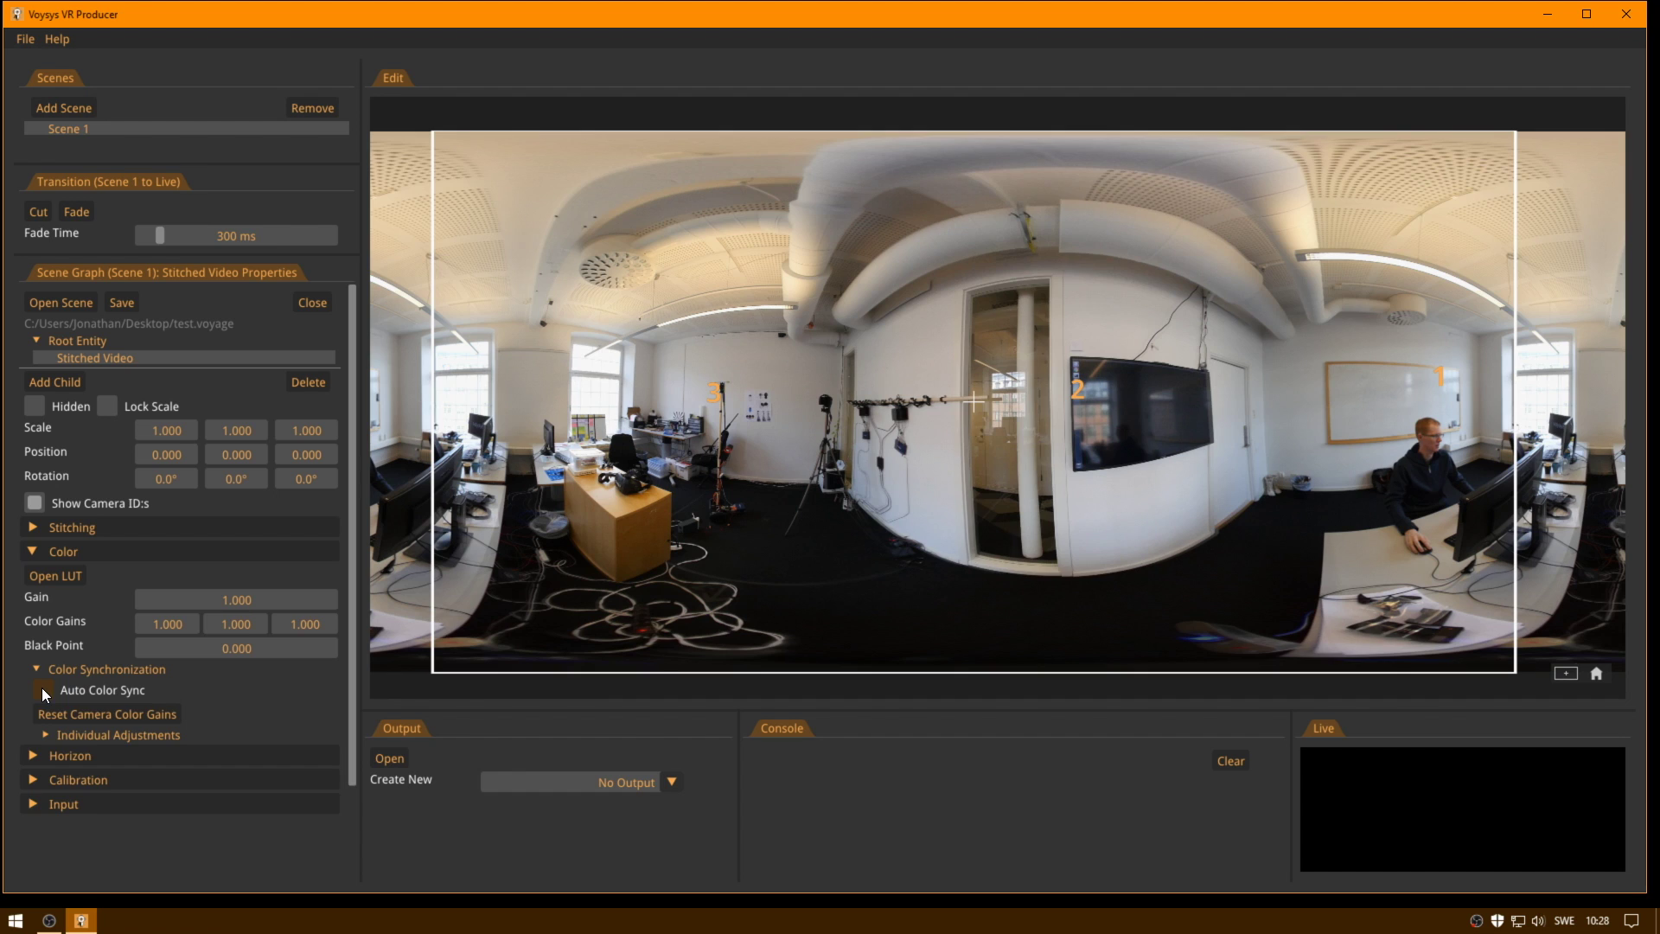
left_click(42, 689)
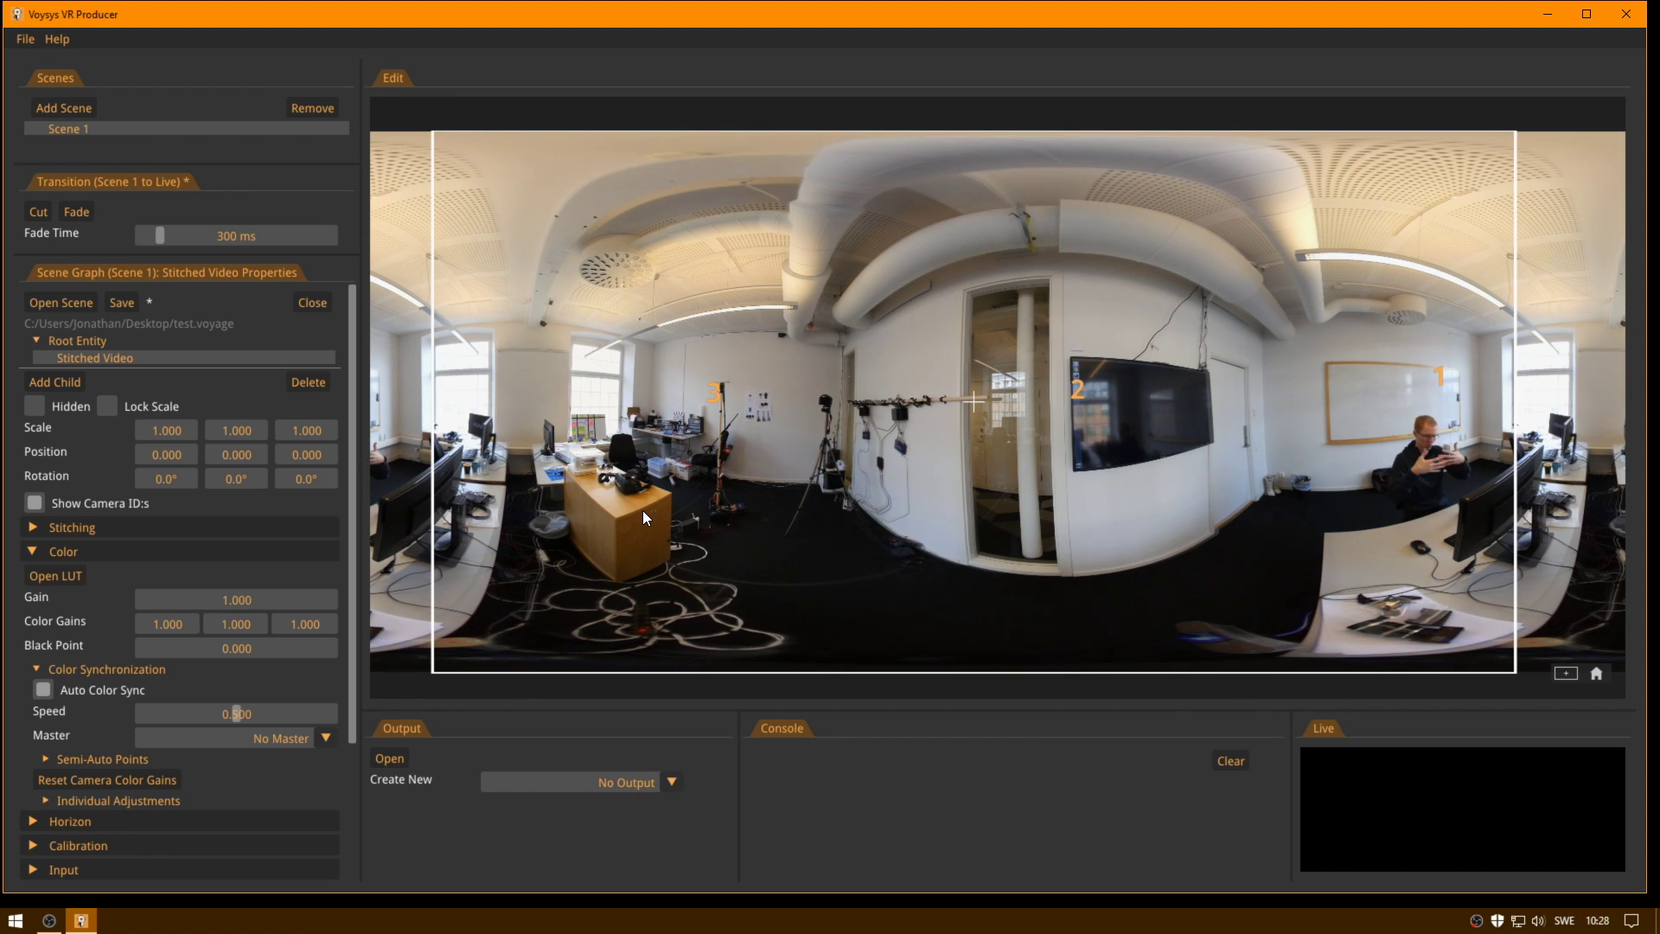
Step: Place semi-auto colour sync point 1 for Cameras 1 and 2 in the panorama
left_click(119, 757)
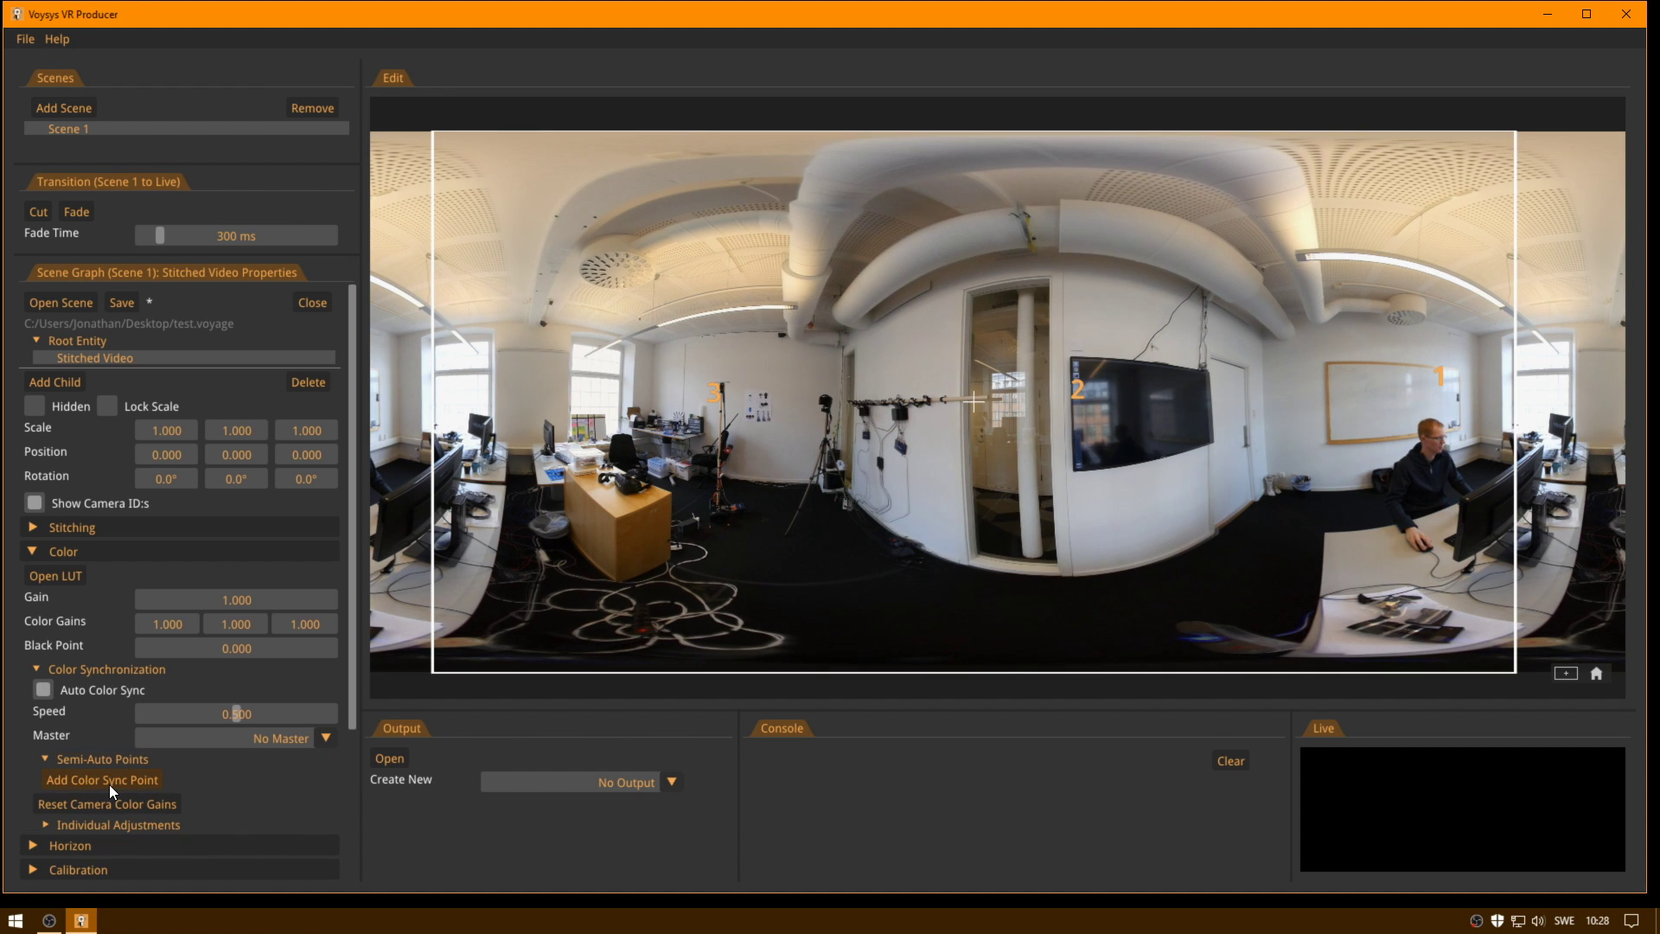
left_click(108, 783)
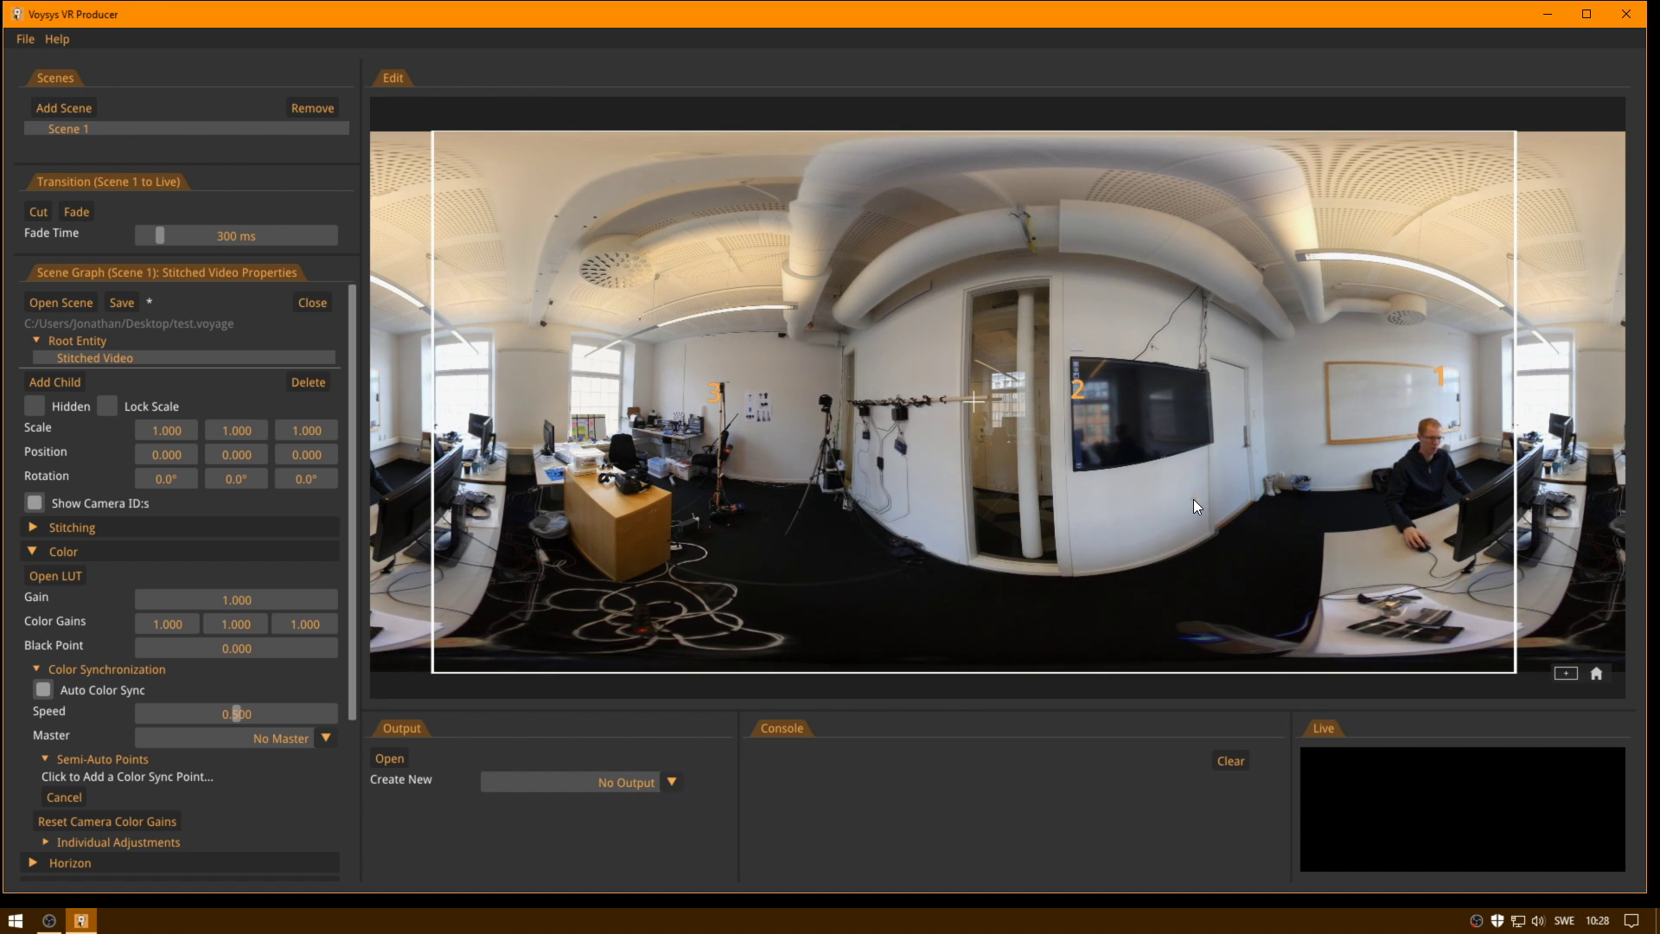
left_click(1197, 506)
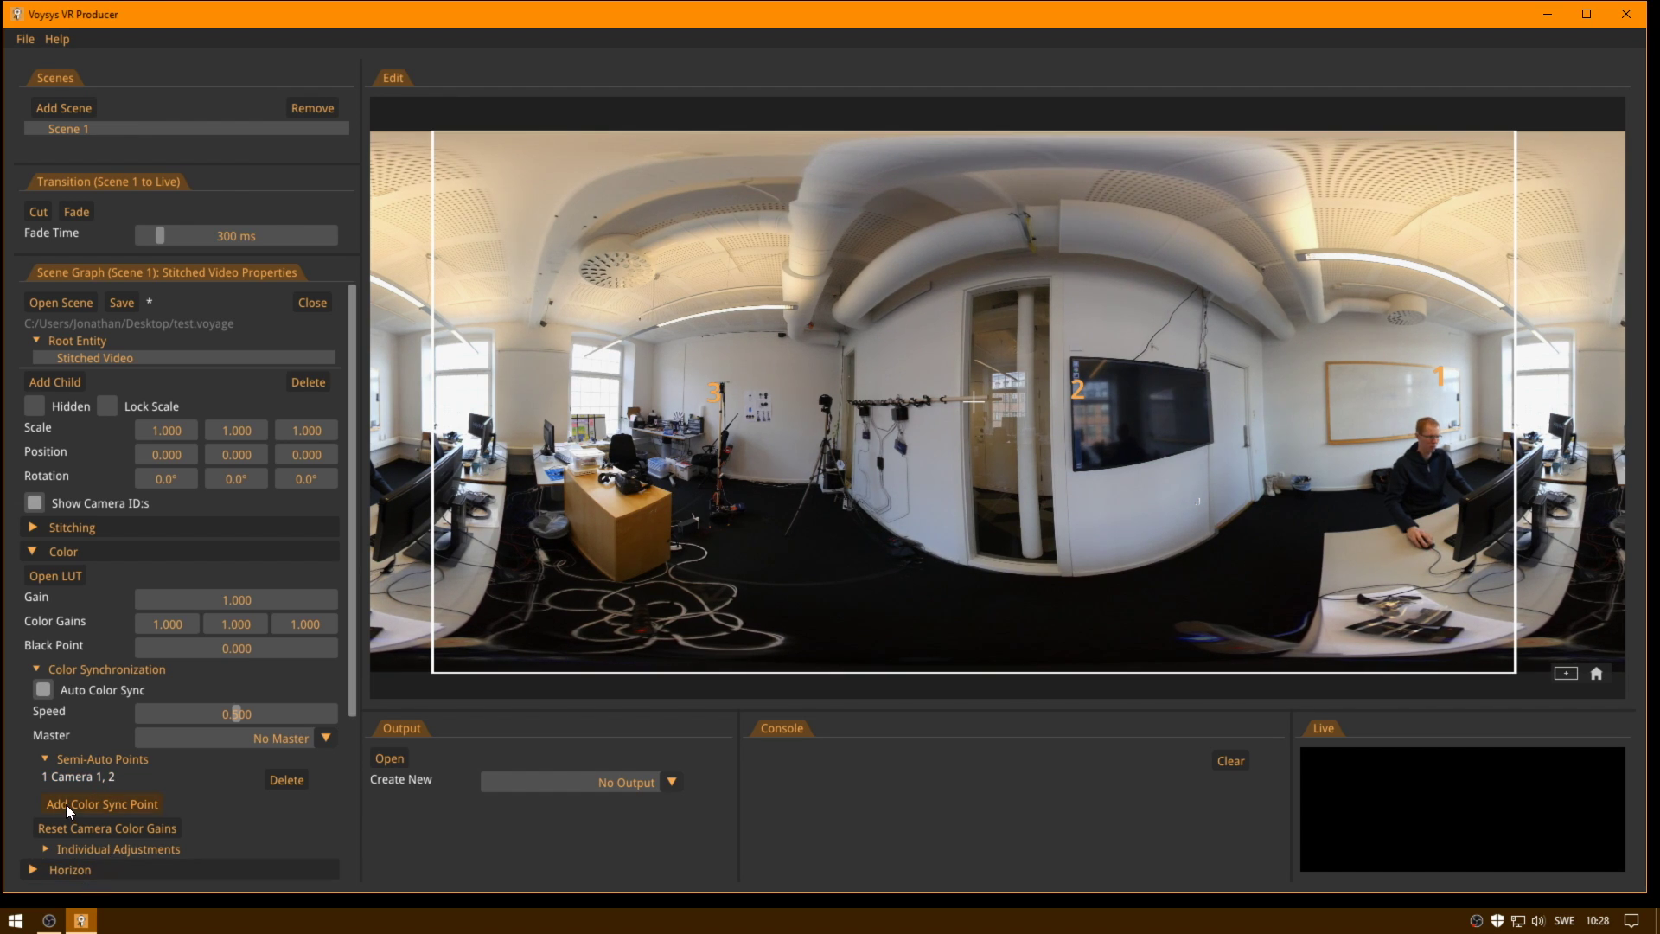
Step: Disable Auto Color Sync and reset all three camera colour gains to 1.0000
left_click(88, 847)
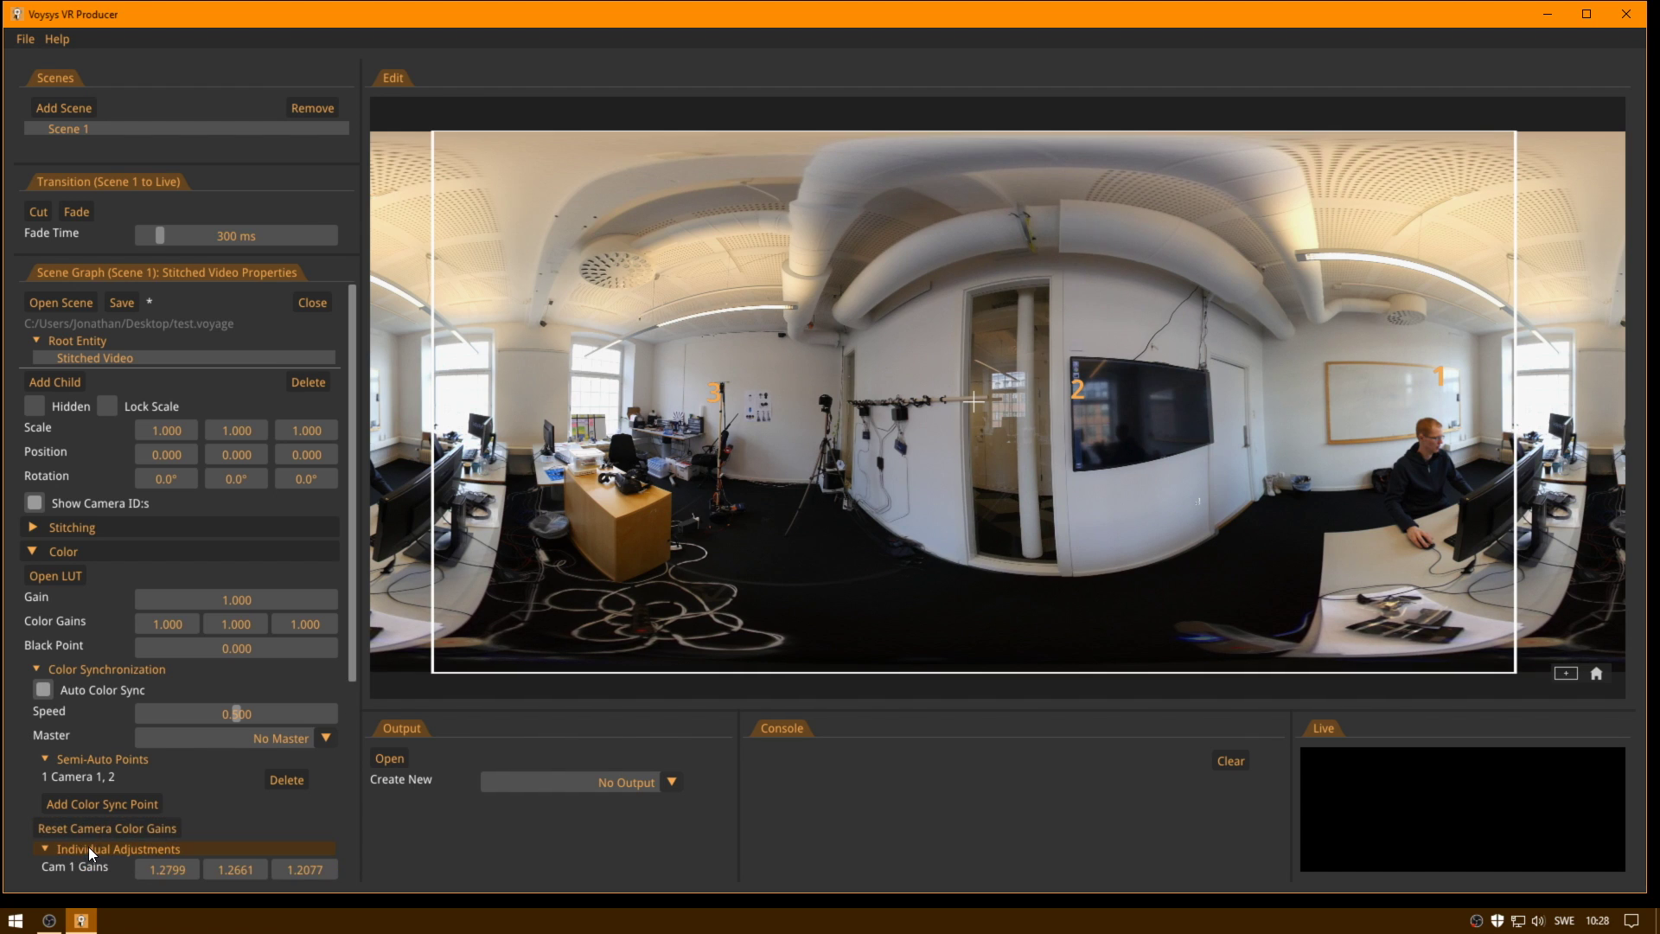
scroll(262, 817, "down", 2)
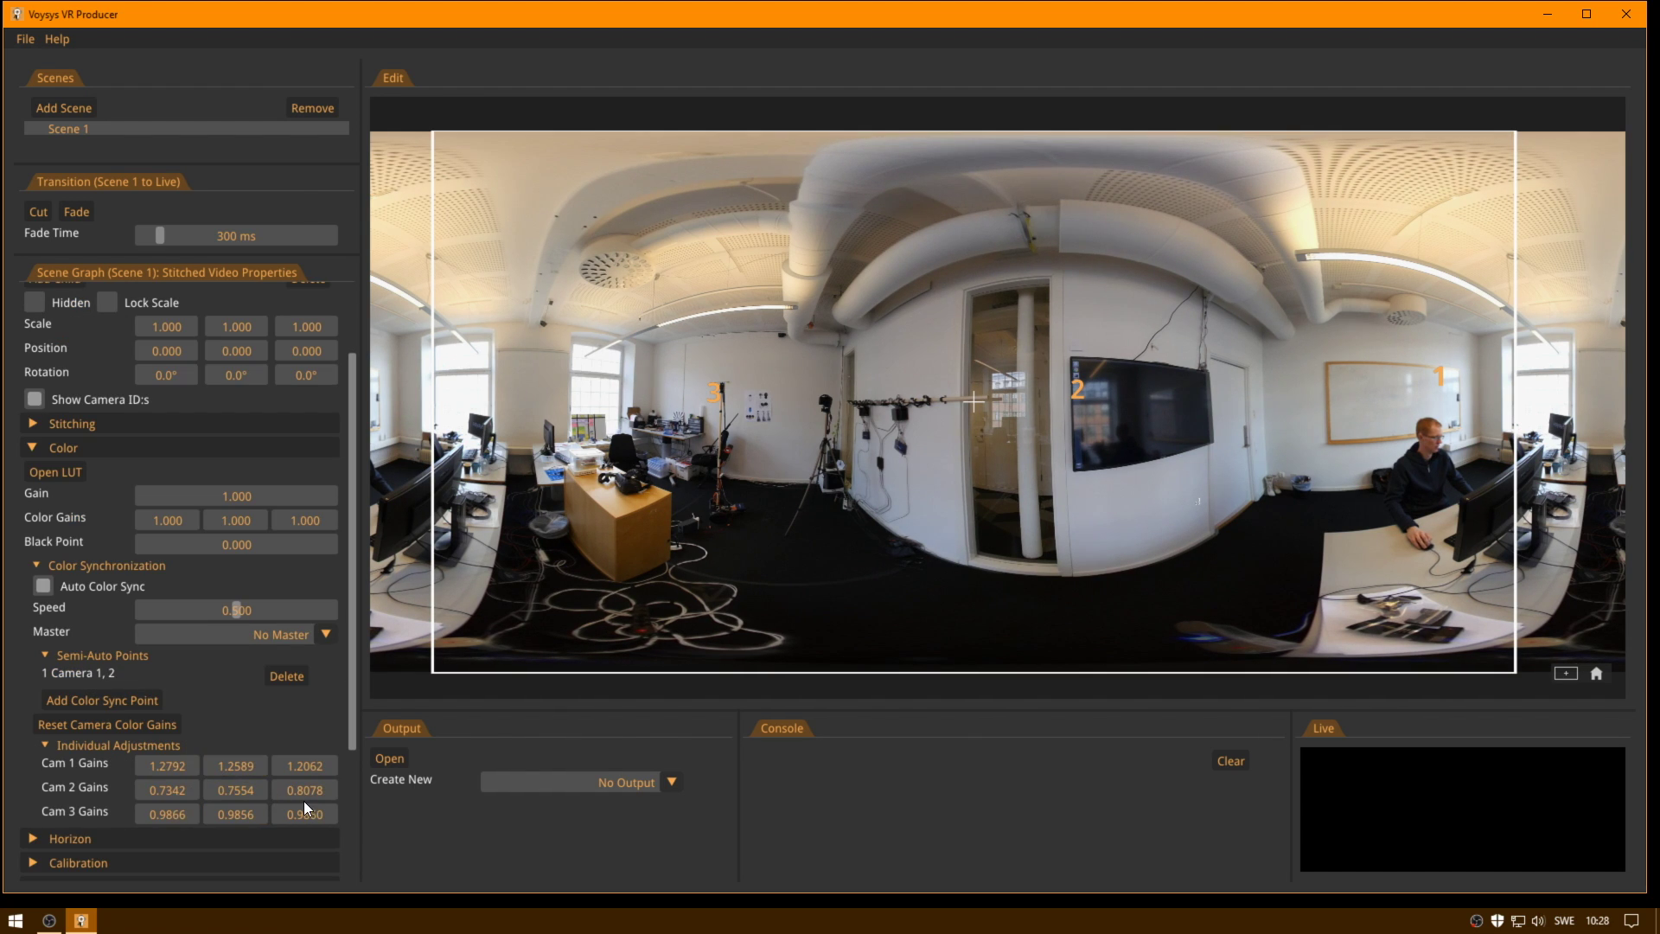
left_click(42, 585)
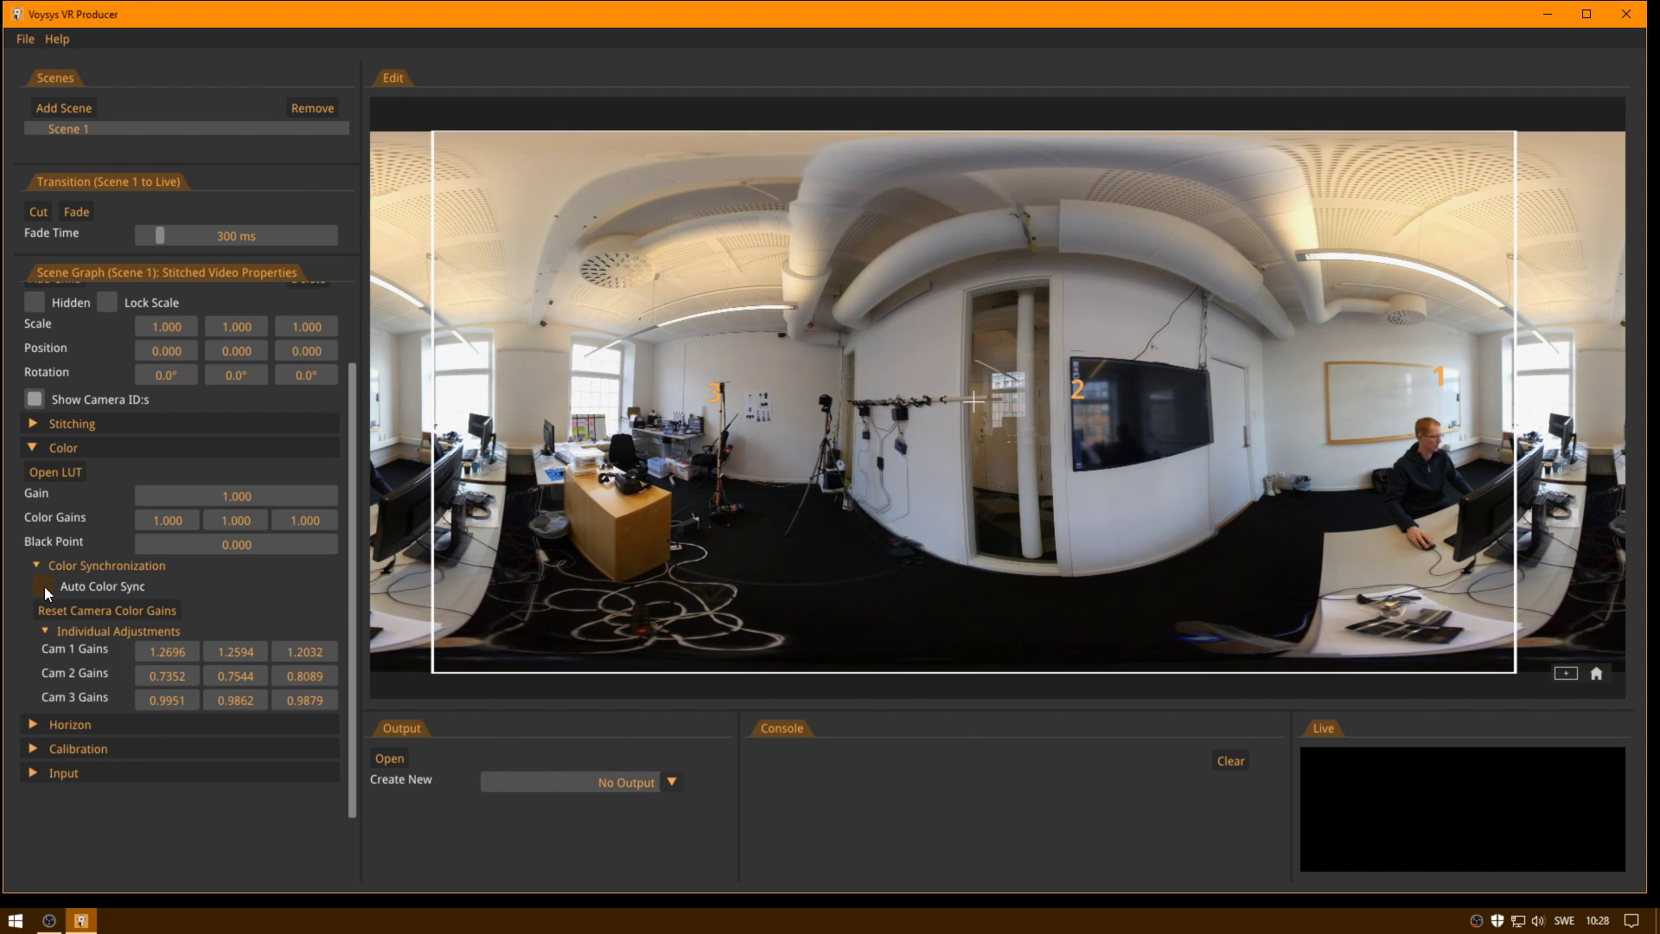
left_click(96, 614)
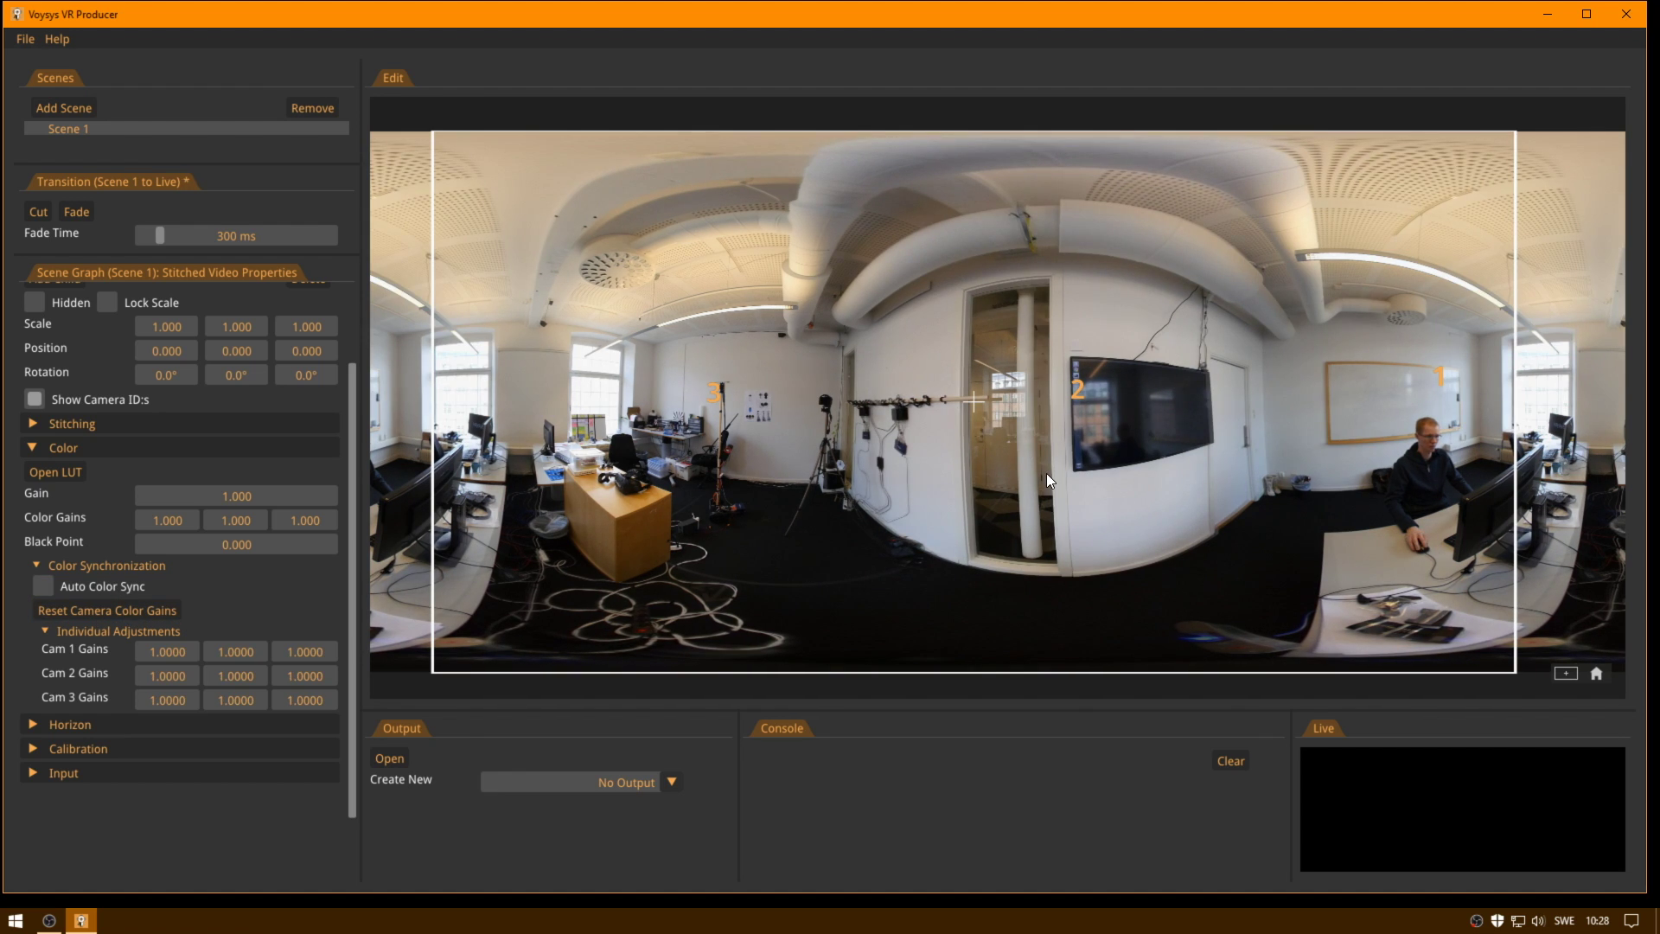
left_click(76, 565)
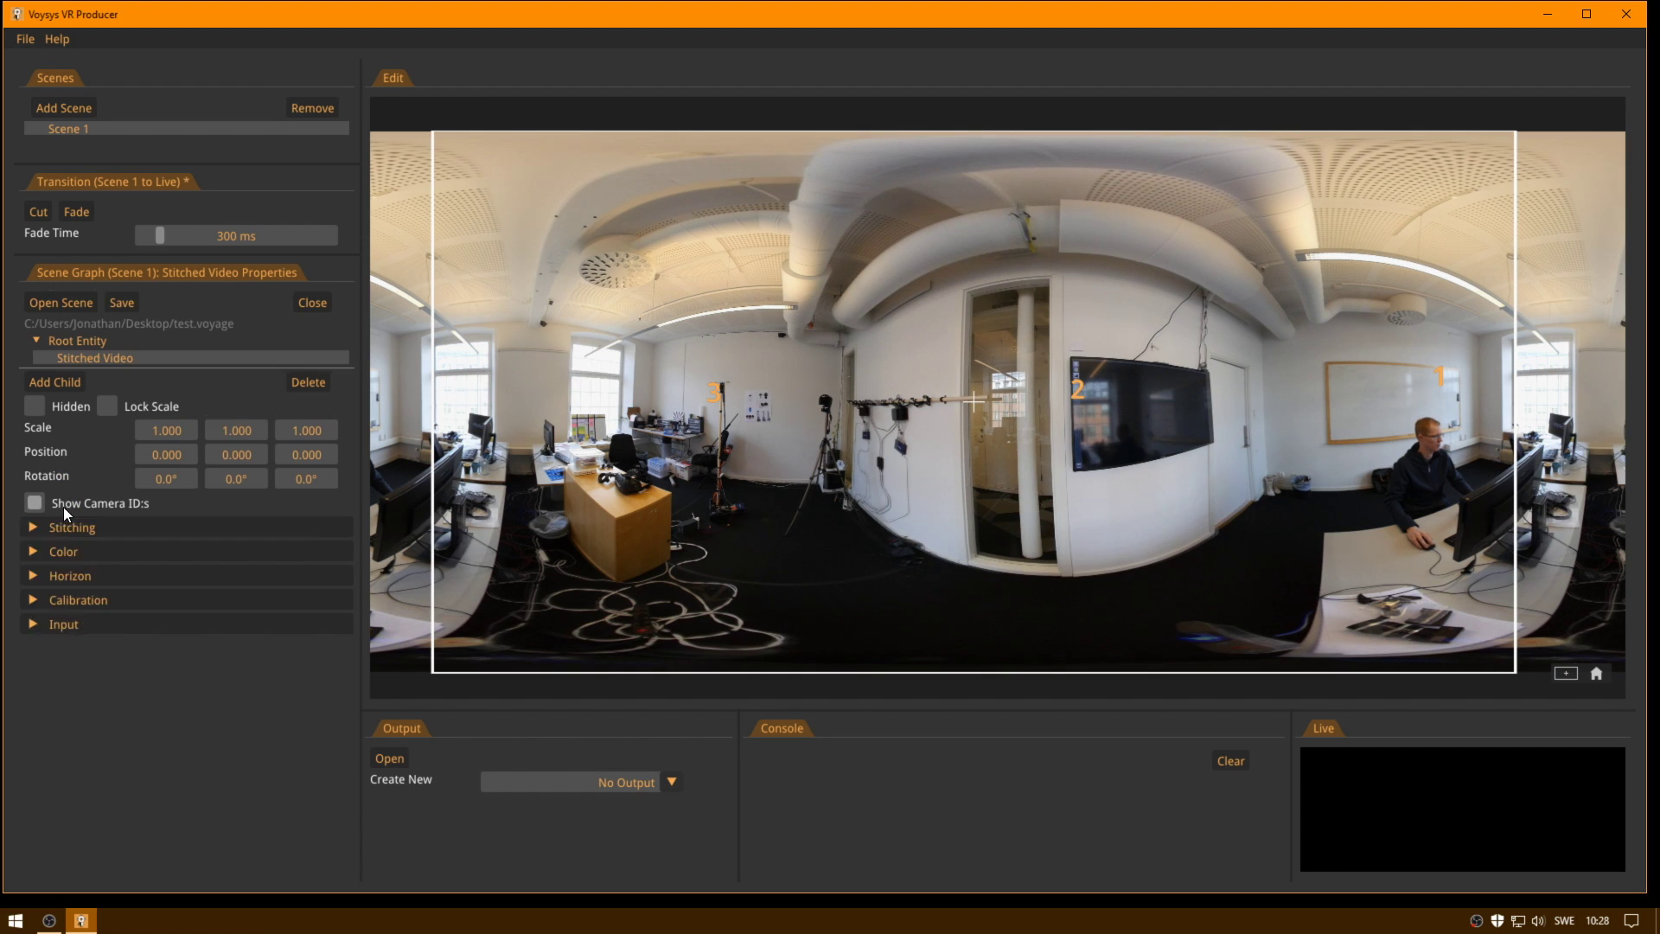
Step: Return to the Stitching settings showing blending about 0.808 and type GPU Auto
left_click(95, 527)
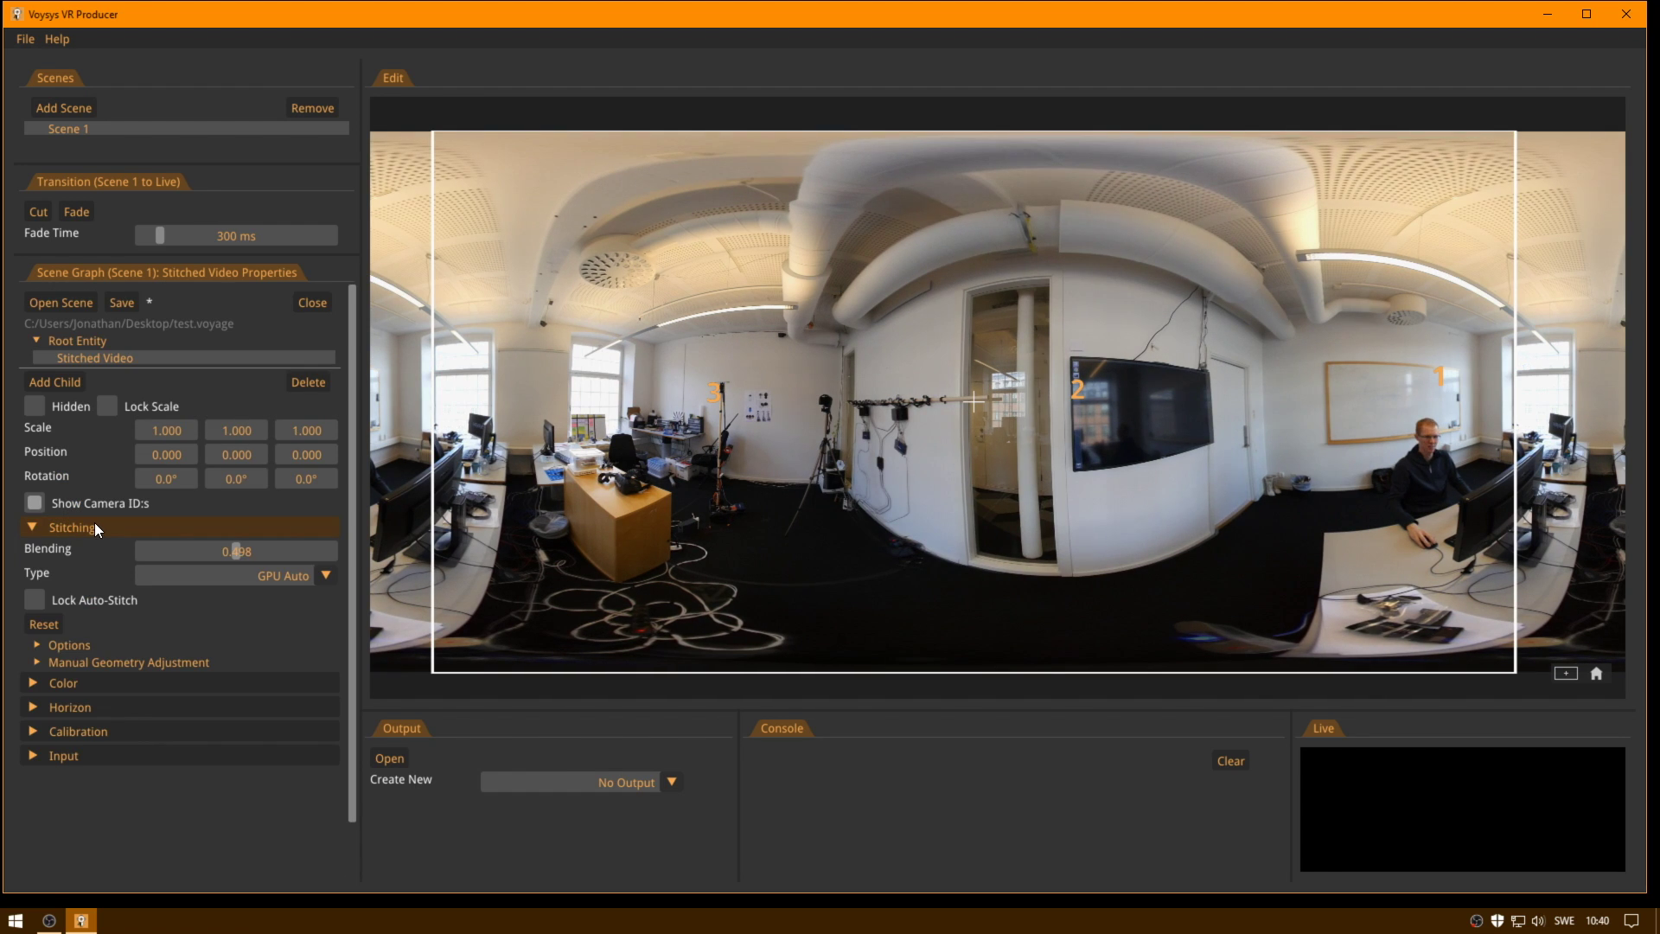
left_click(95, 526)
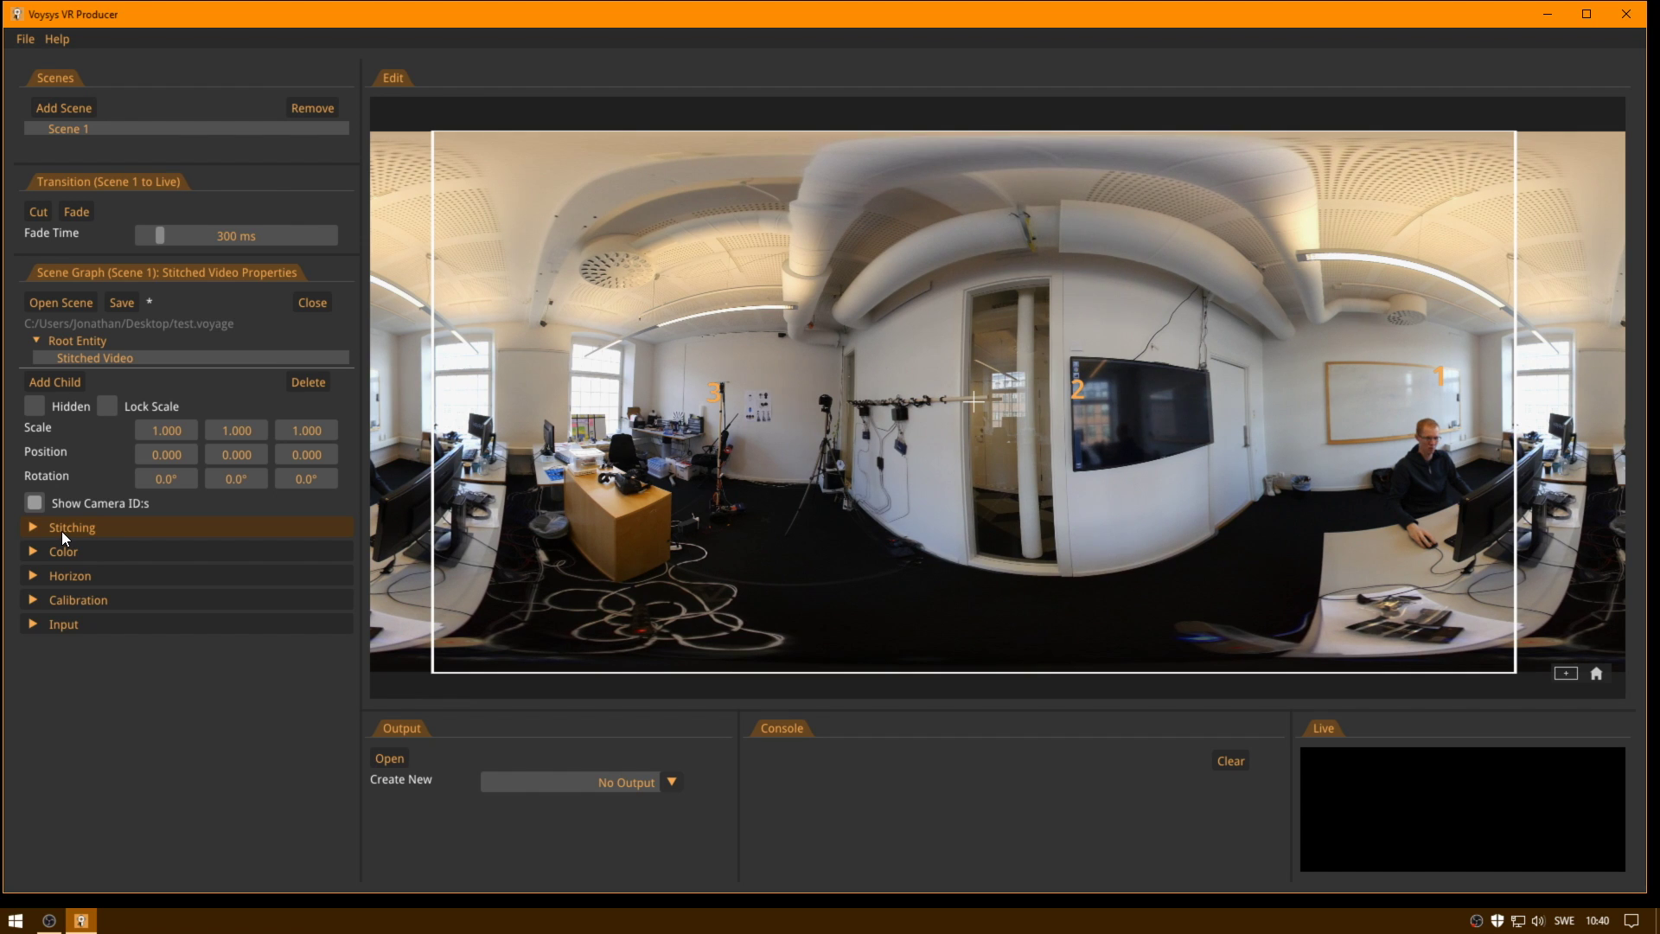
left_click(70, 530)
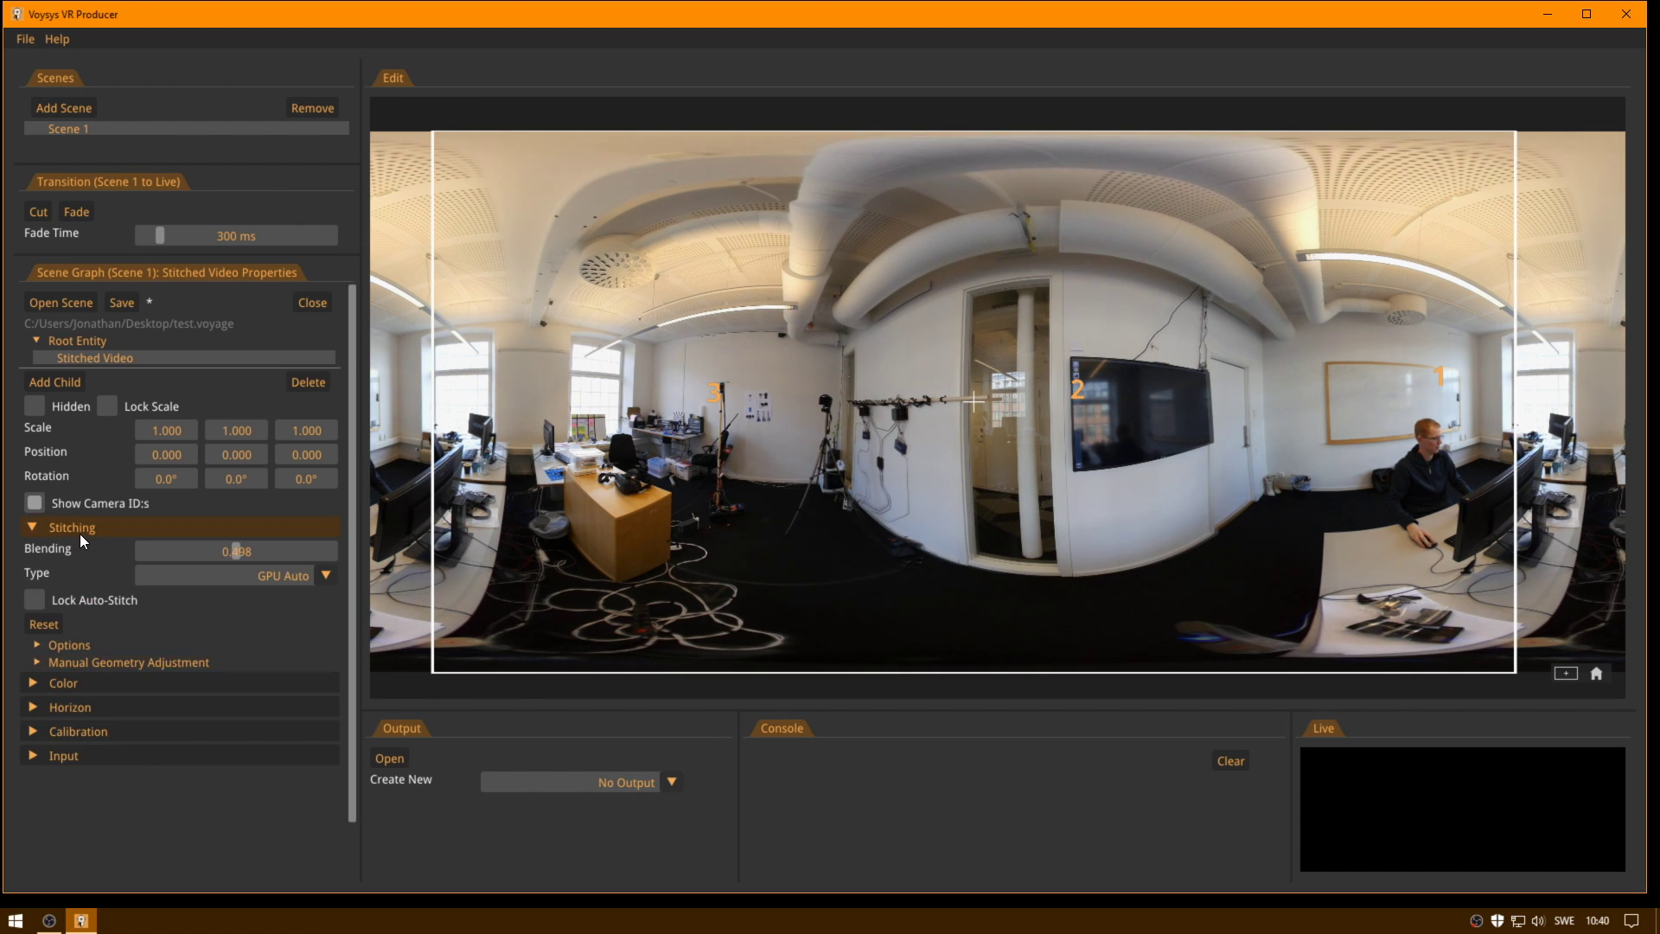